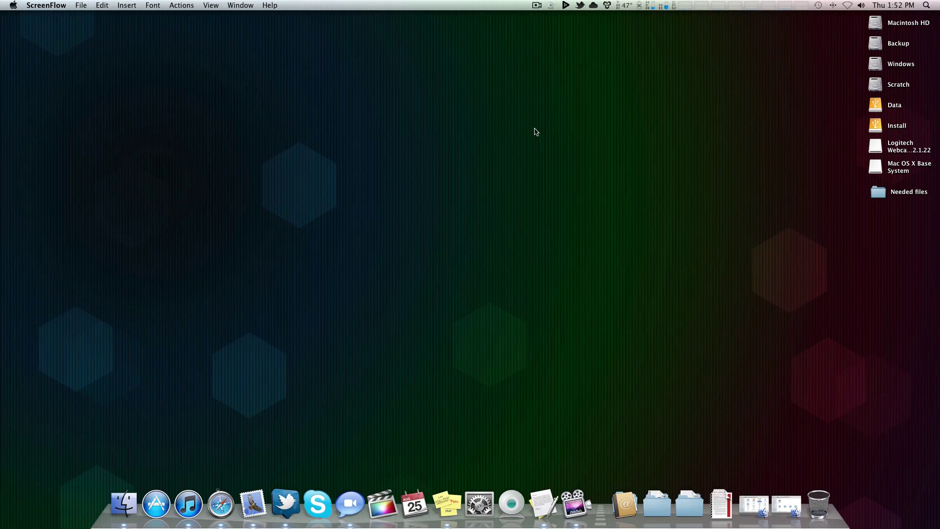
# Step: Select the Needed files folder icon on the desktop
pyautogui.click(872, 192)
# Step: Open Needed files, point out the Chameleon, Extra Lion, OSInstall and How To.rtf files, then close it
pyautogui.doubleClick(871, 191)
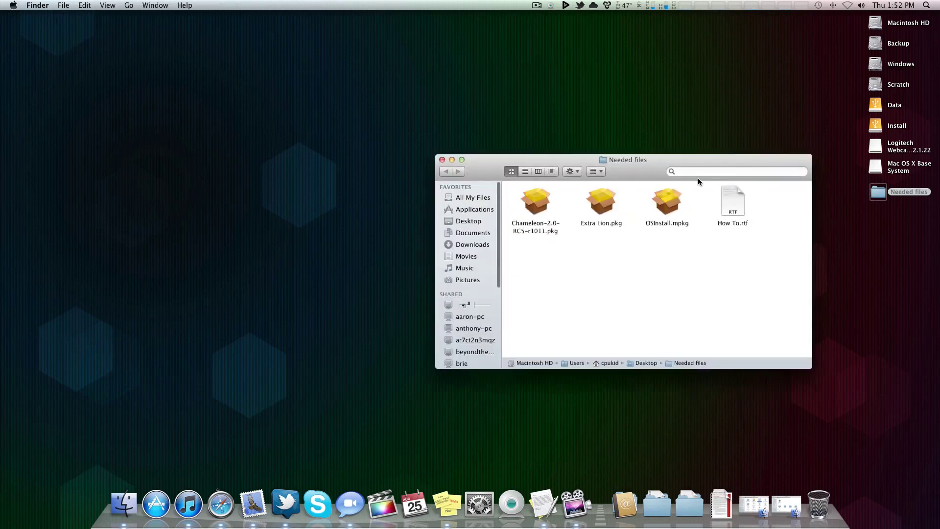
pyautogui.moveTo(697, 178); pyautogui.dragTo(443, 93)
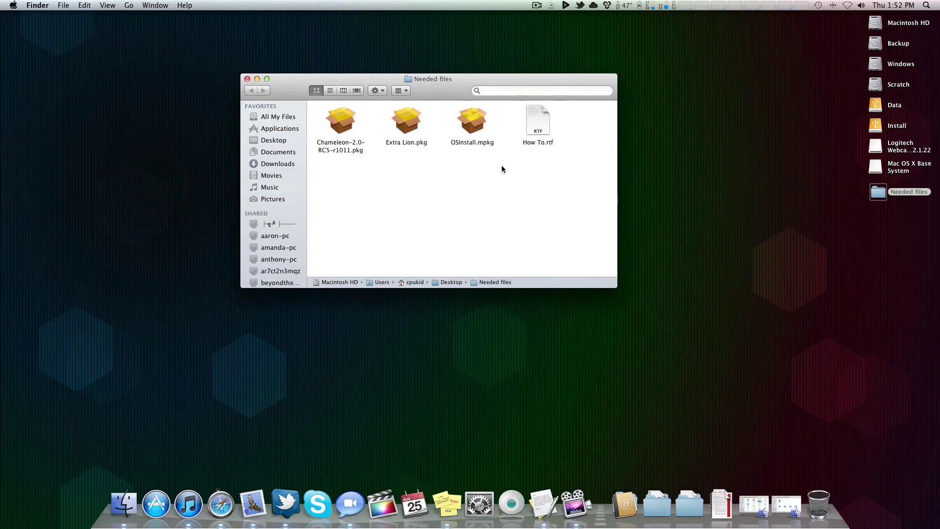
pyautogui.click(344, 143)
pyautogui.click(414, 117)
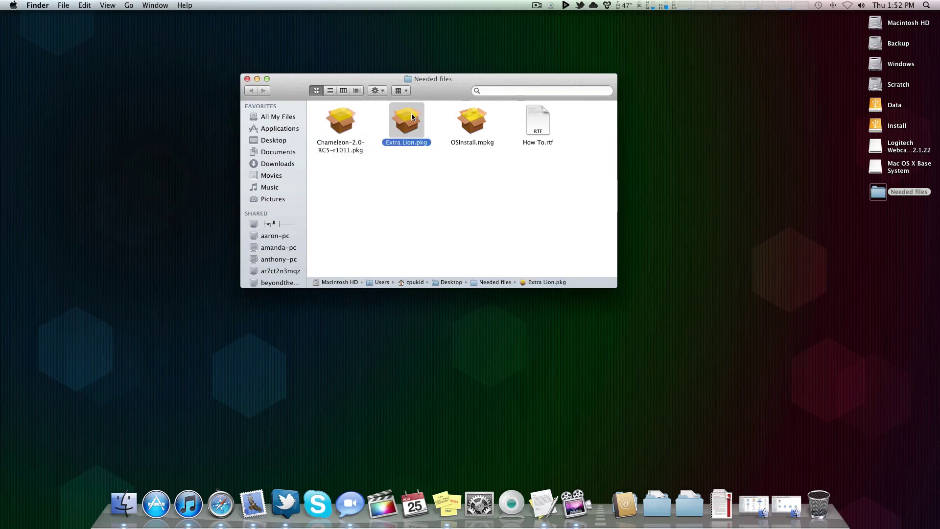
pyautogui.click(469, 142)
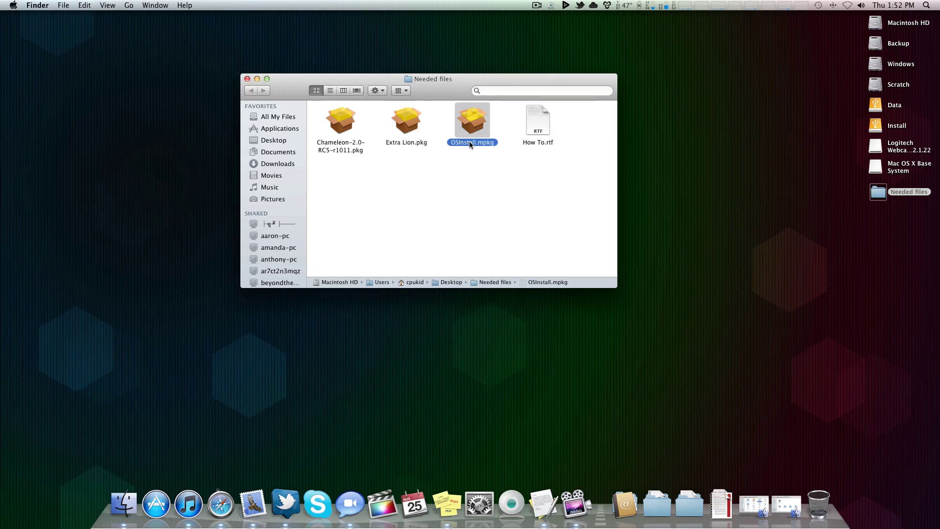
pyautogui.click(477, 178)
pyautogui.click(545, 126)
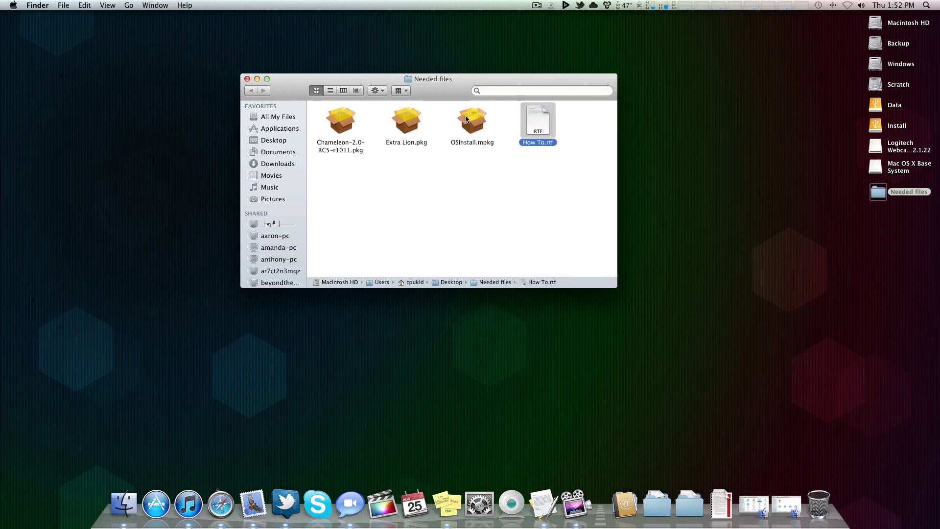
pyautogui.click(247, 79)
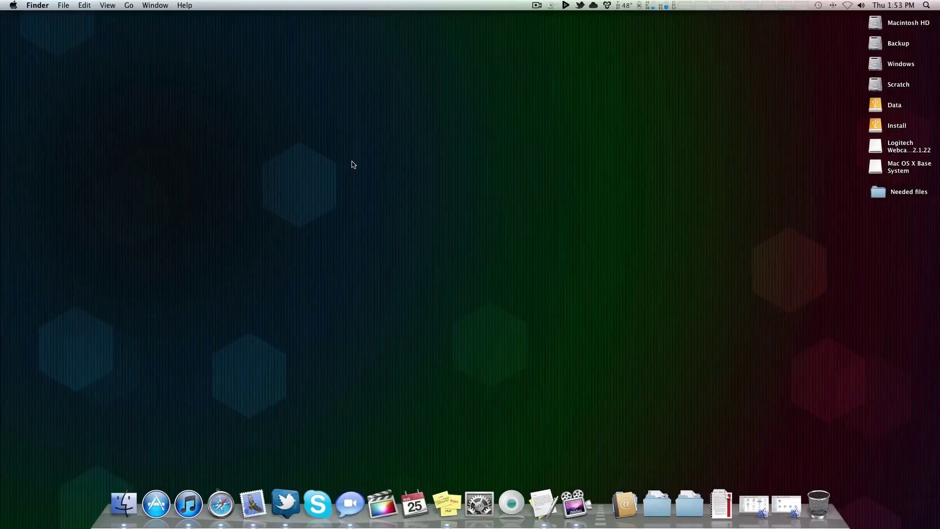
# Step: Launch Disk Utility from Spotlight search
pyautogui.press('super+space')
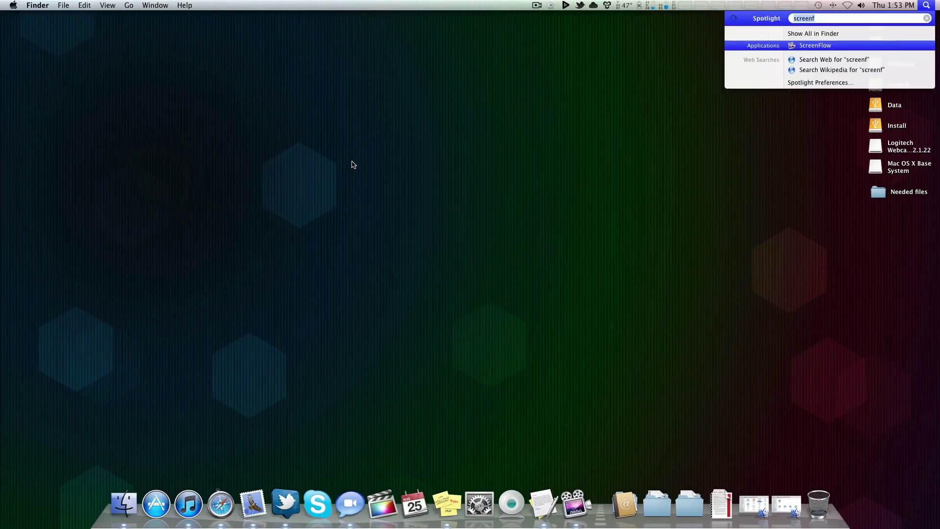
pyautogui.write('di')
pyautogui.press('Return')
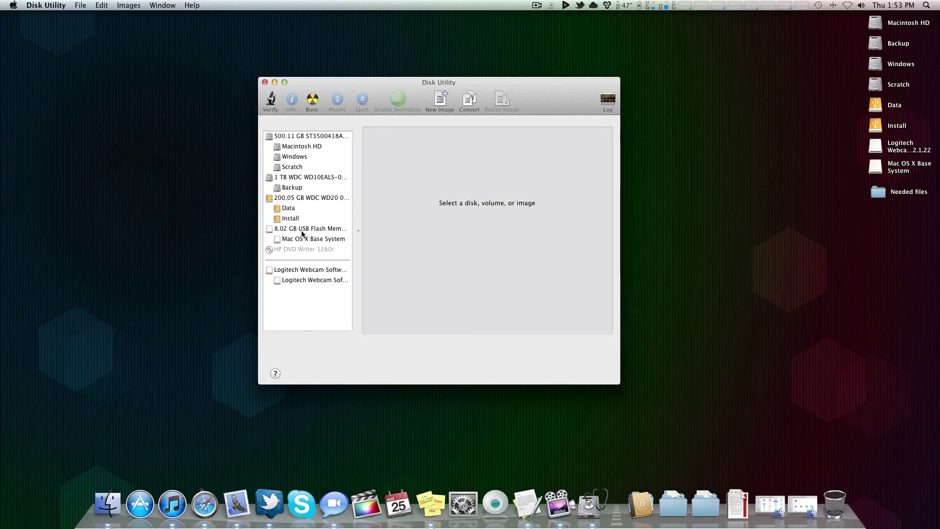
# Step: Erase the 8.02 GB USB drive as Mac OS Extended (Journaled) named Install, then quit
pyautogui.click(304, 229)
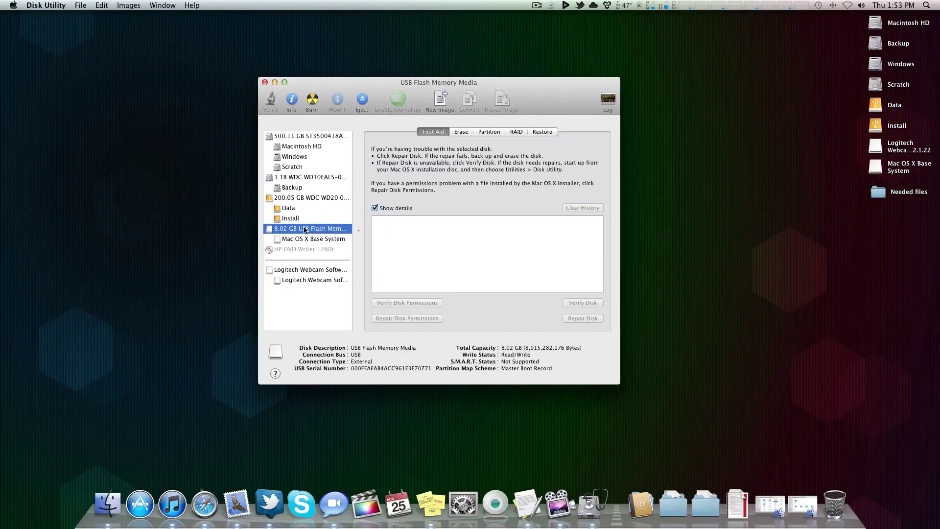
pyautogui.click(461, 132)
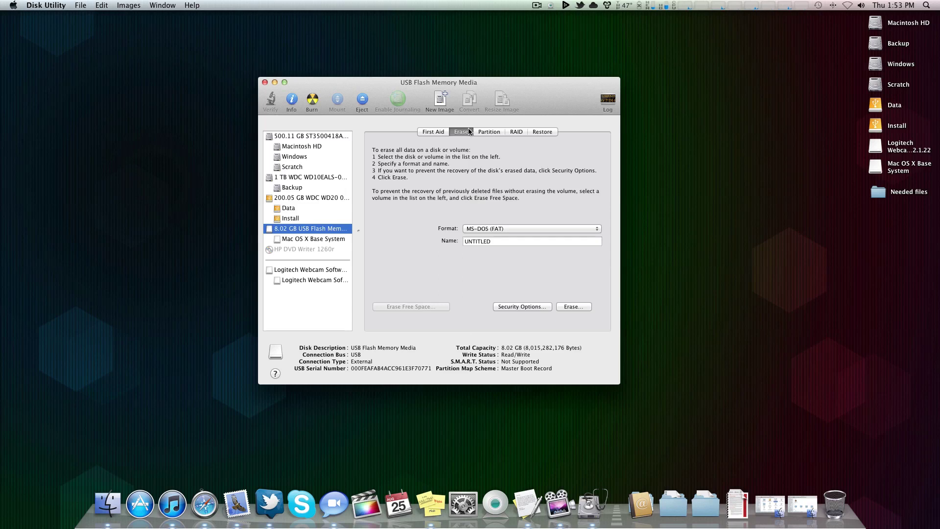
pyautogui.click(504, 228)
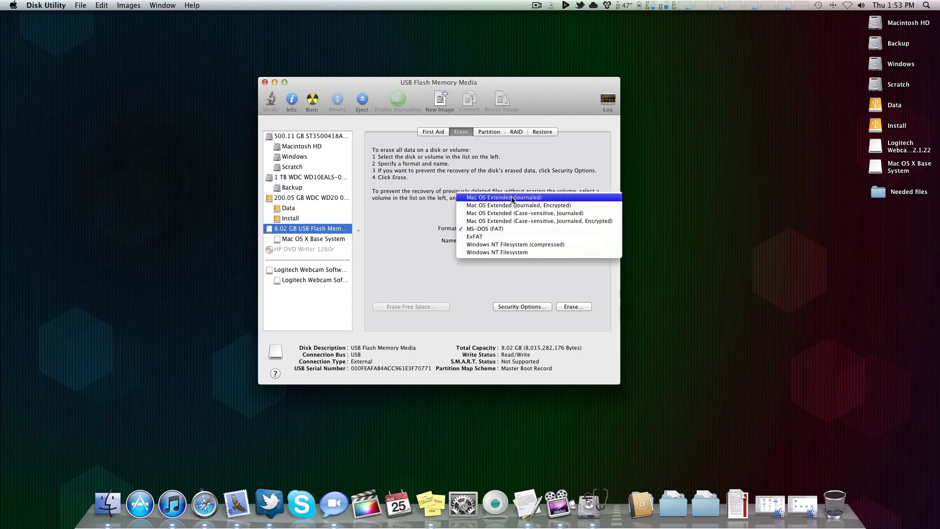
pyautogui.click(513, 198)
pyautogui.press('Tab')
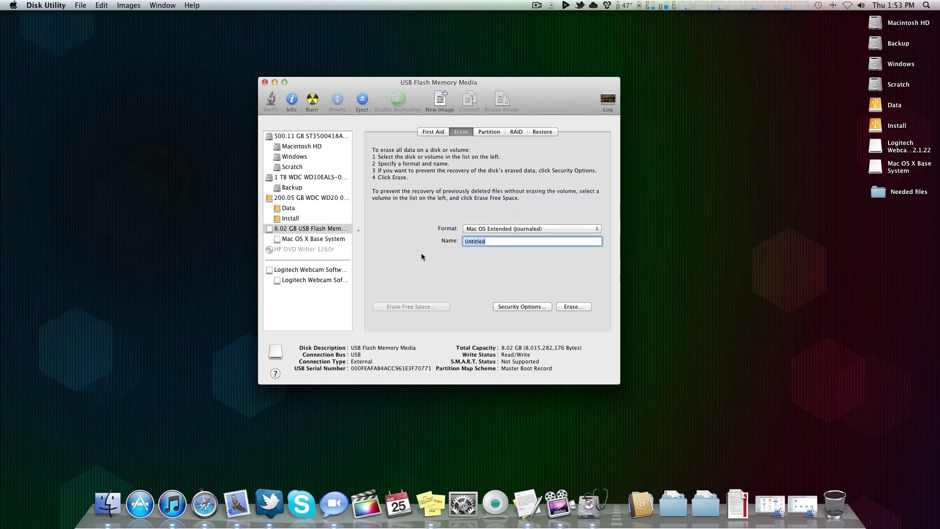
pyautogui.write('Install')
pyautogui.click(571, 306)
pyautogui.click(524, 188)
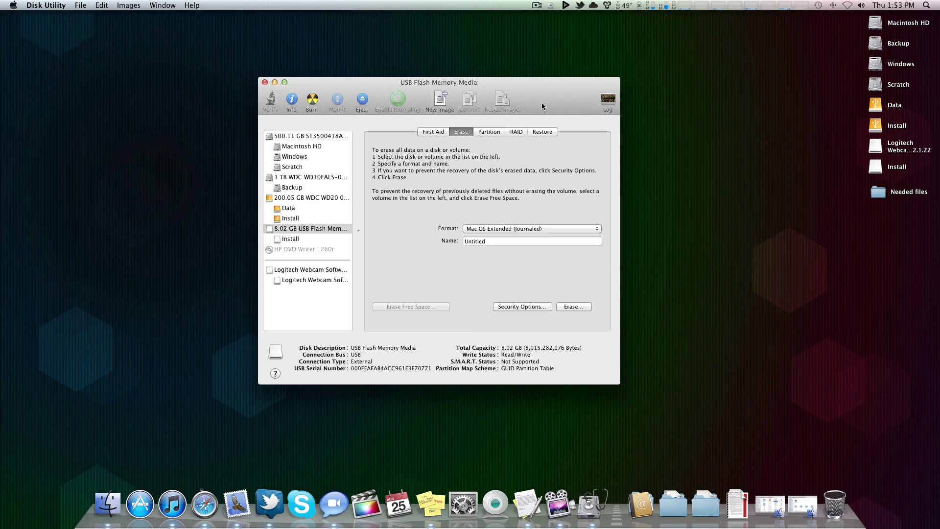
pyautogui.press('super+q')
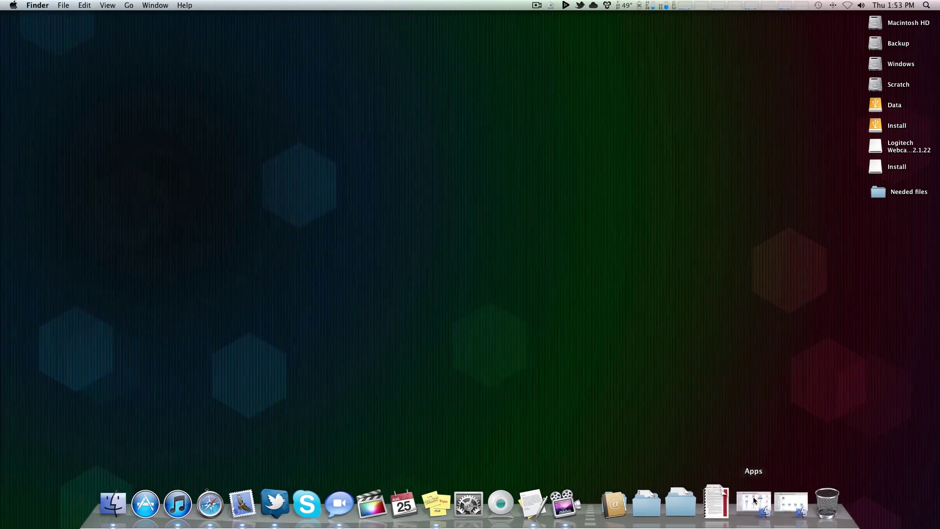
# Step: Open OSX Stuff and show the package contents of Install Mac OS X Lion
pyautogui.click(753, 496)
pyautogui.click(734, 430)
pyautogui.moveTo(404, 130); pyautogui.dragTo(483, 110)
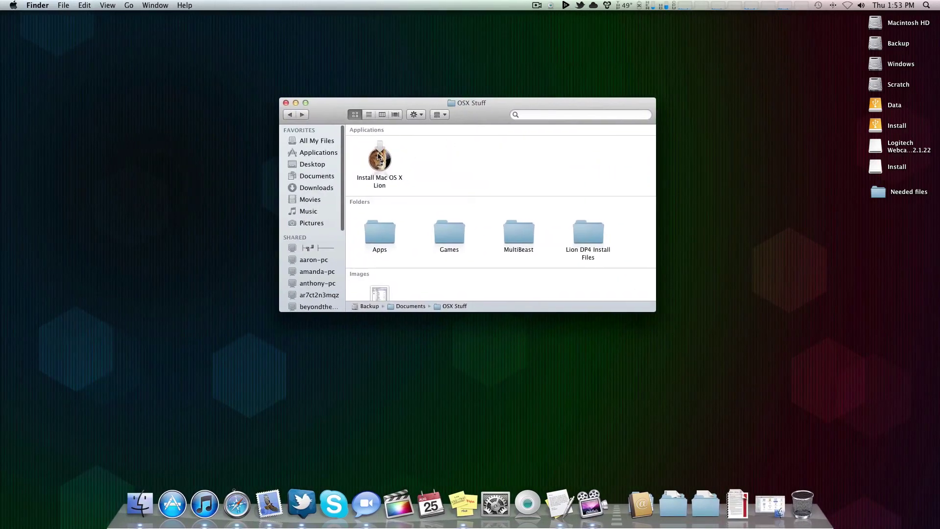
pyautogui.click(381, 160)
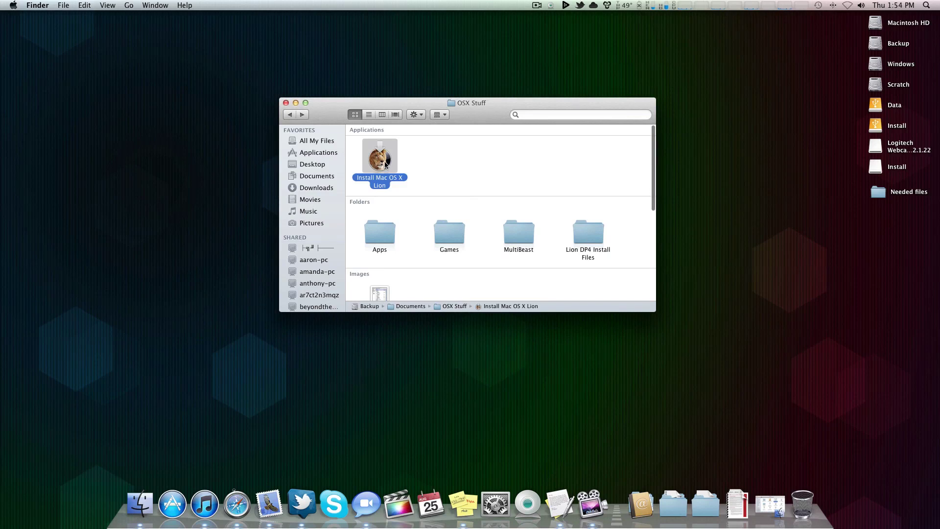
pyautogui.rightClick(385, 163)
pyautogui.click(412, 176)
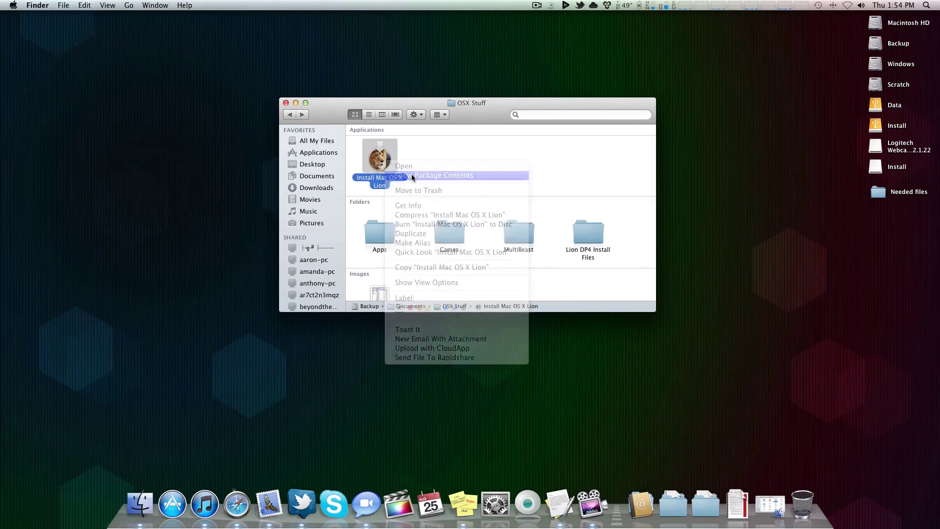
# Step: Open InstallESD.dmg from Contents/SharedSupport, skipping verification
pyautogui.doubleClick(393, 140)
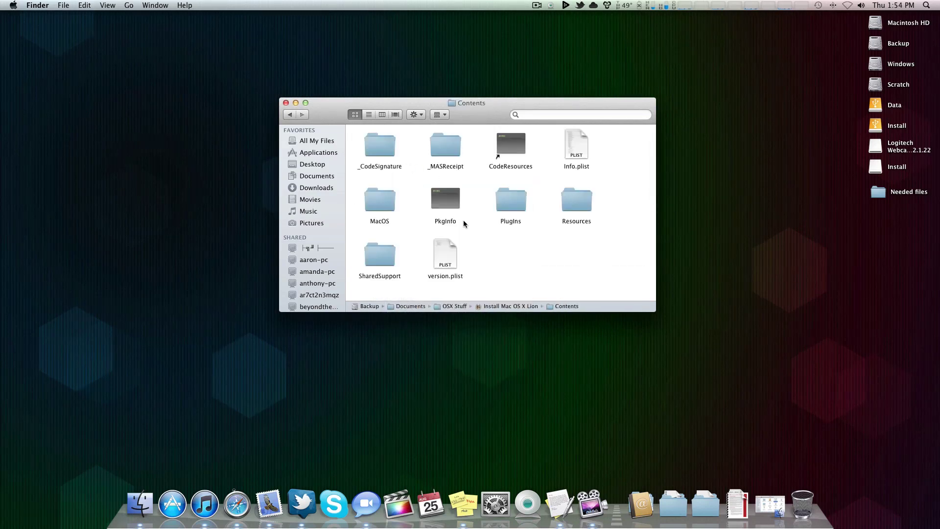
pyautogui.click(290, 114)
pyautogui.click(302, 115)
pyautogui.doubleClick(381, 256)
pyautogui.click(385, 134)
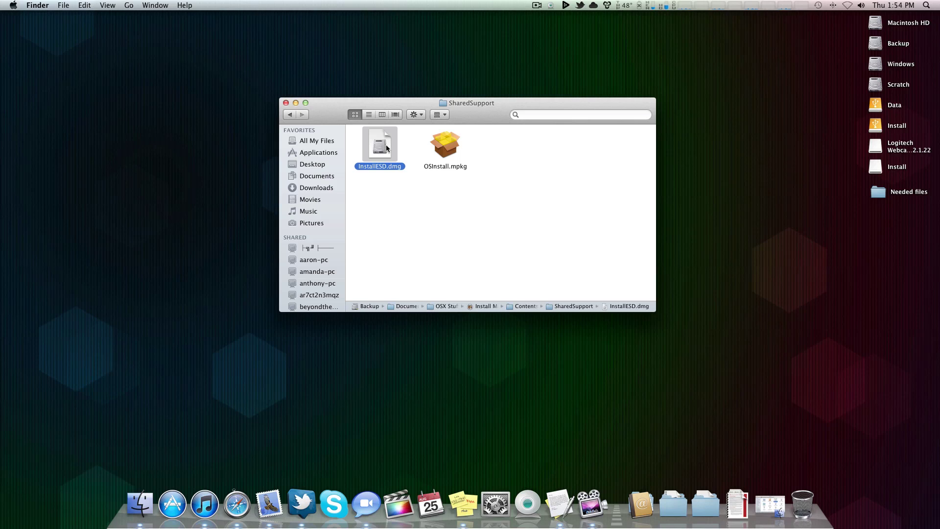
pyautogui.doubleClick(386, 145)
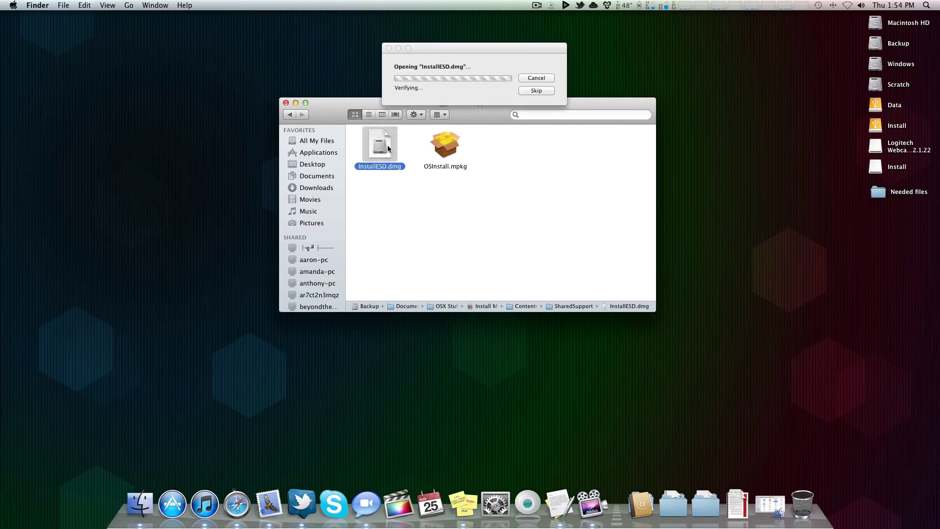
pyautogui.click(521, 93)
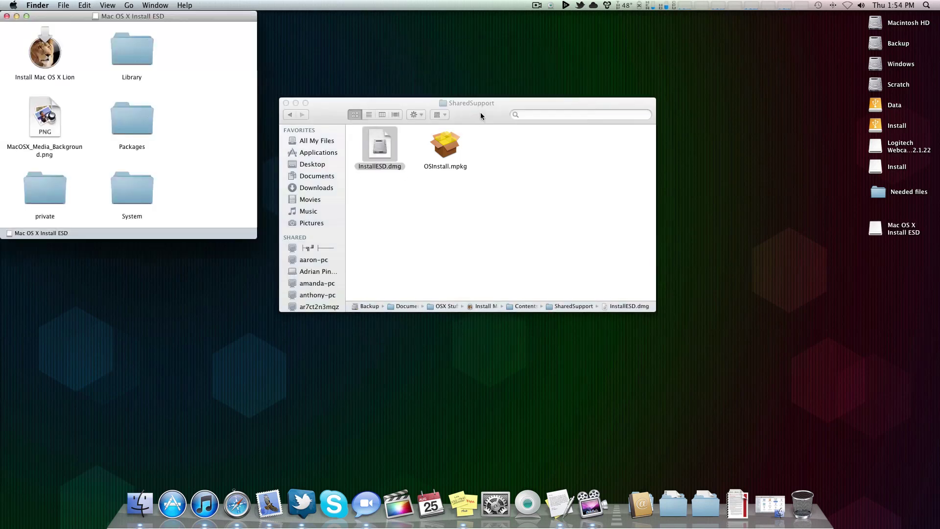
# Step: Dismiss the CleanMyMac prompt and close the SharedSupport window
pyautogui.moveTo(212, 14); pyautogui.dragTo(716, 34)
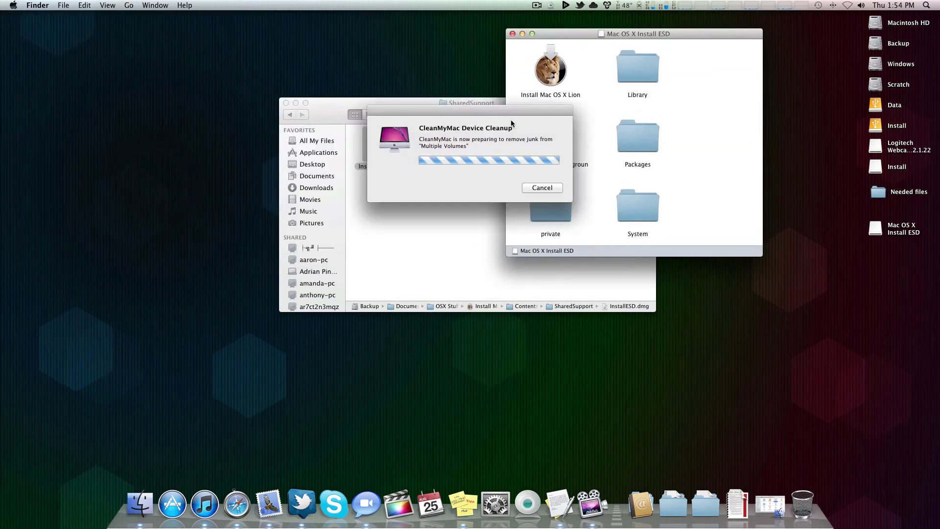
pyautogui.click(541, 187)
pyautogui.moveTo(465, 113); pyautogui.dragTo(279, 143)
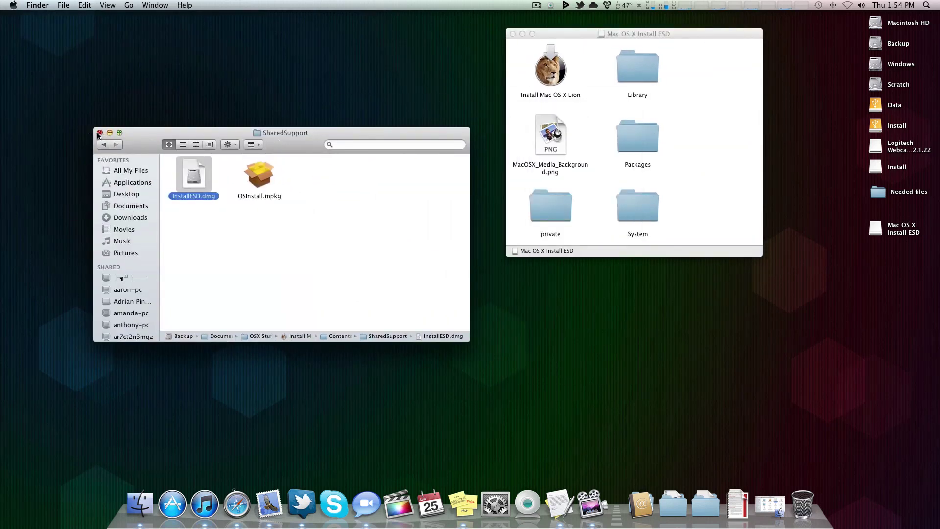
pyautogui.click(100, 133)
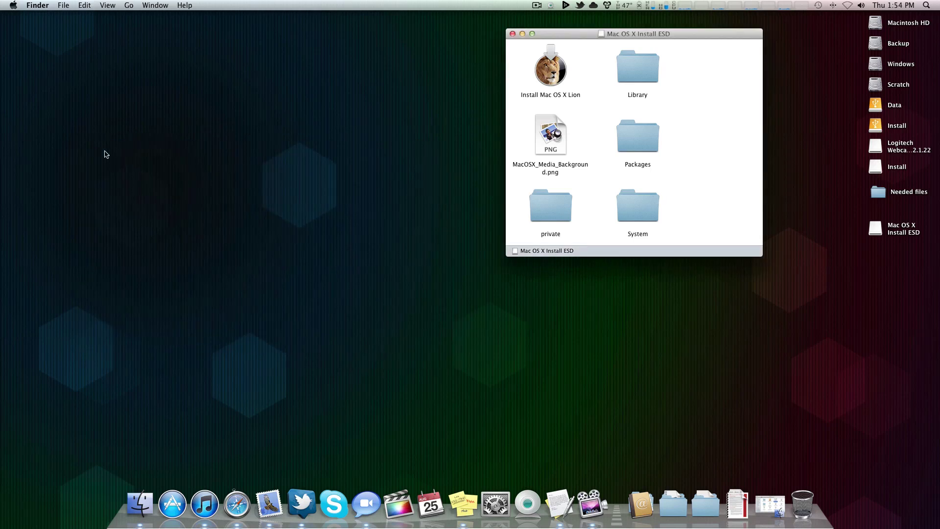
pyautogui.press('super+space')
# Step: Launch Terminal and paste the BaseSystem.dmg open command copied from the How To notes
pyautogui.write('terminal')
pyautogui.press('Return')
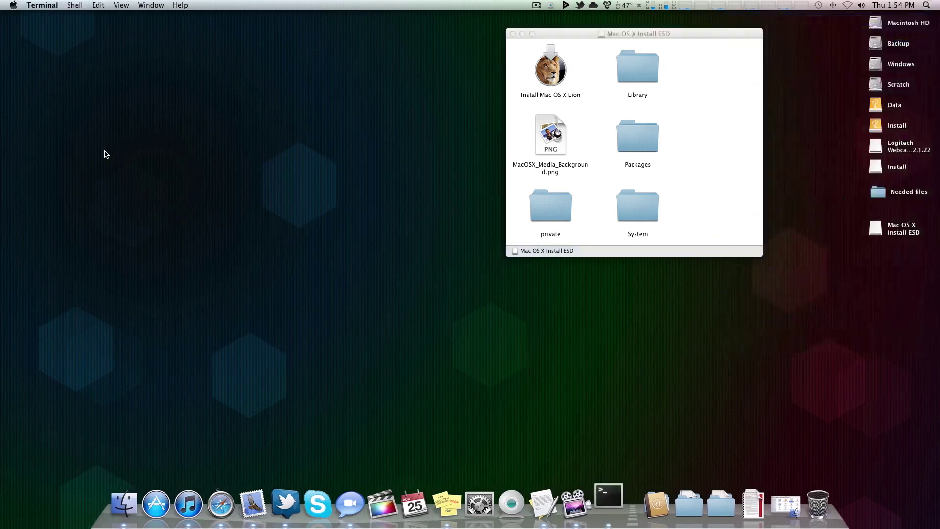
pyautogui.press('super+Tab')
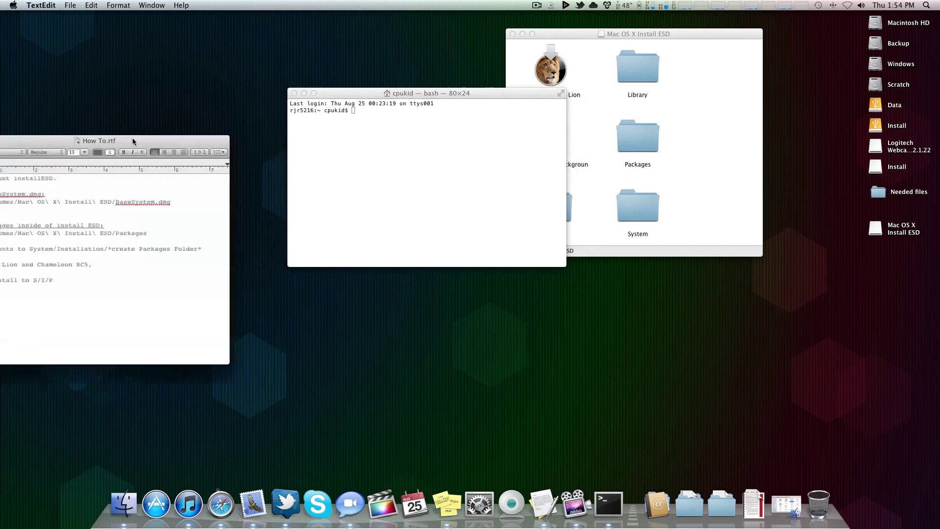
pyautogui.moveTo(132, 137); pyautogui.dragTo(147, 118)
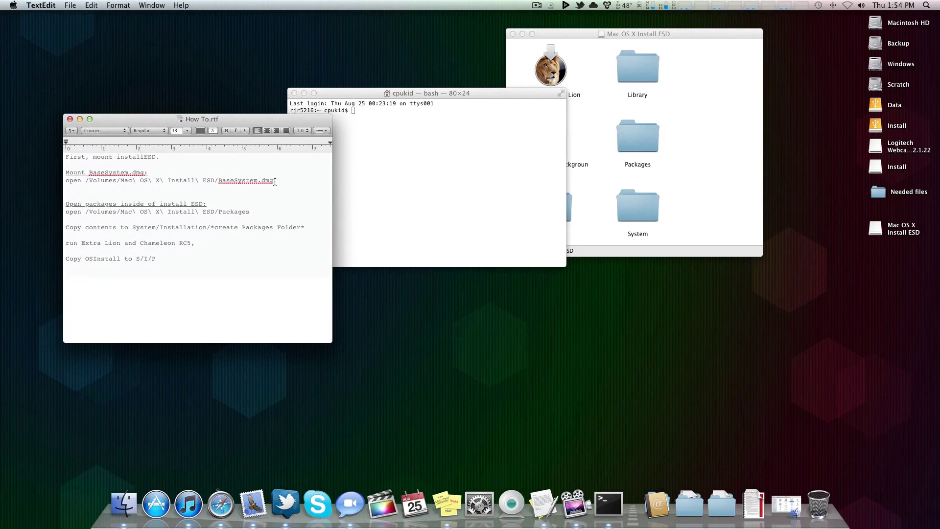
pyautogui.moveTo(275, 180); pyautogui.dragTo(58, 177)
pyautogui.press('super+c')
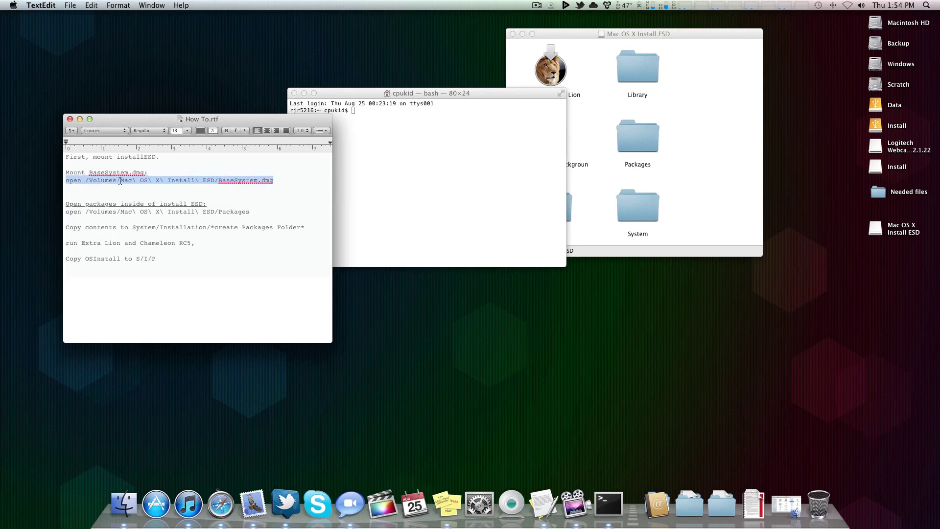
pyautogui.click(394, 152)
pyautogui.press('super+v')
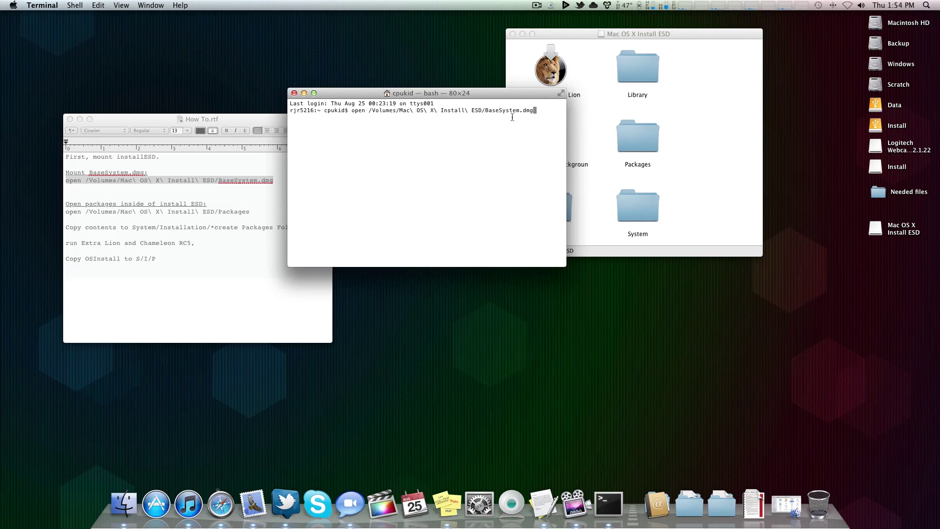
# Step: Run the command to mount BaseSystem.dmg, skip verification, and close the opened window
pyautogui.click(671, 128)
pyautogui.scroll(2, 669, 155)
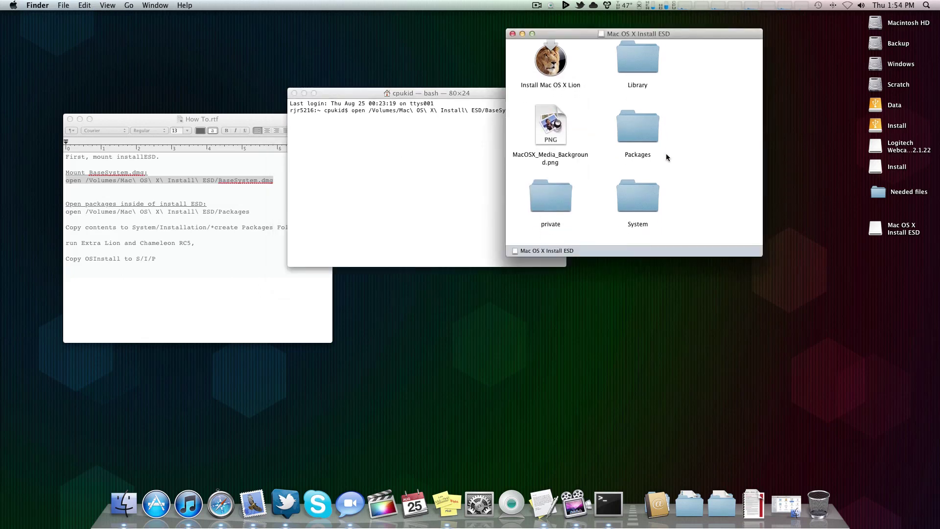
pyautogui.scroll(-2, 656, 144)
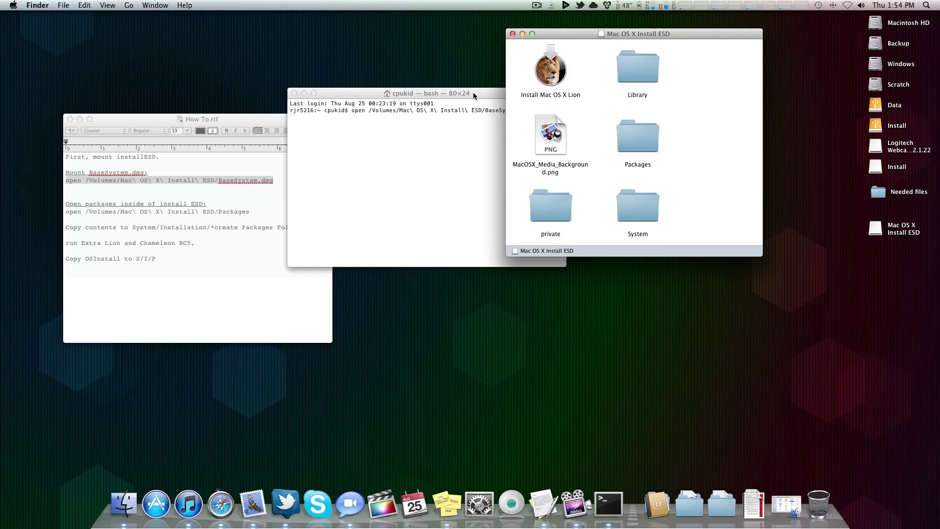
pyautogui.moveTo(473, 92); pyautogui.dragTo(466, 96)
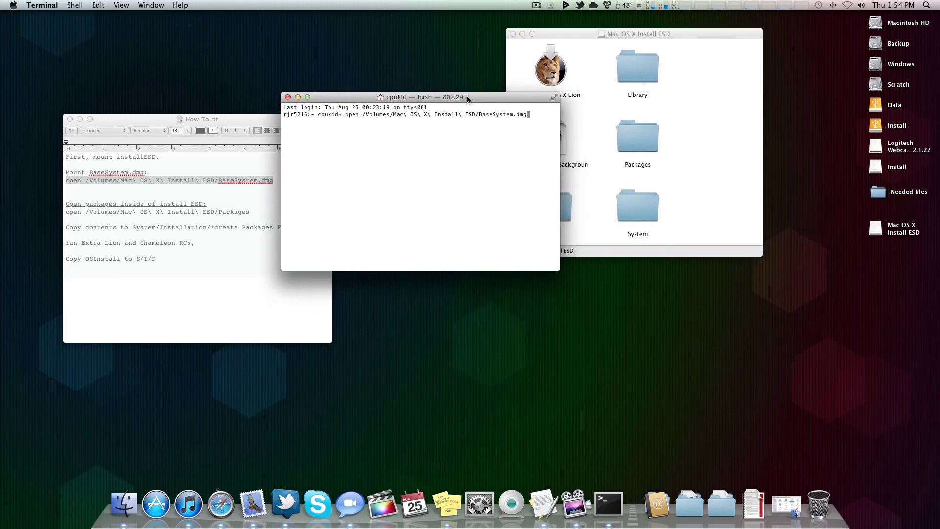
pyautogui.press('Return')
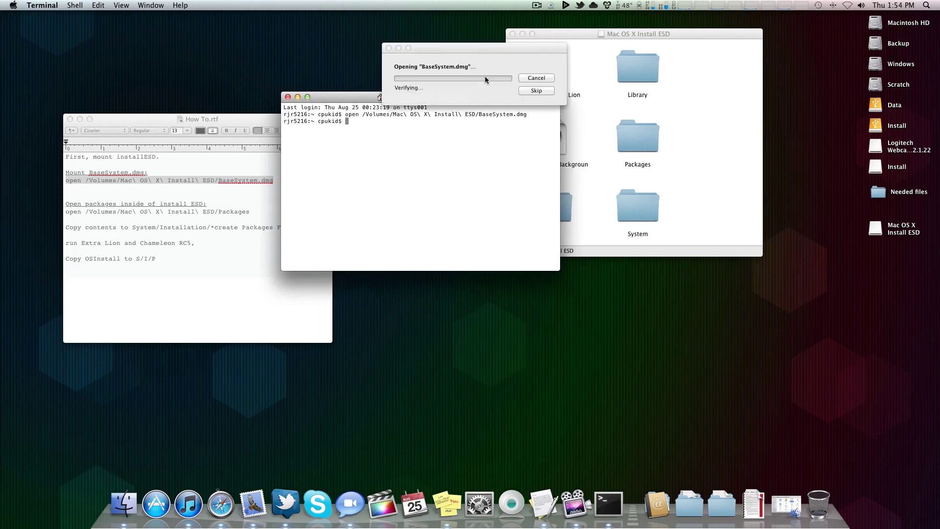
pyautogui.click(529, 91)
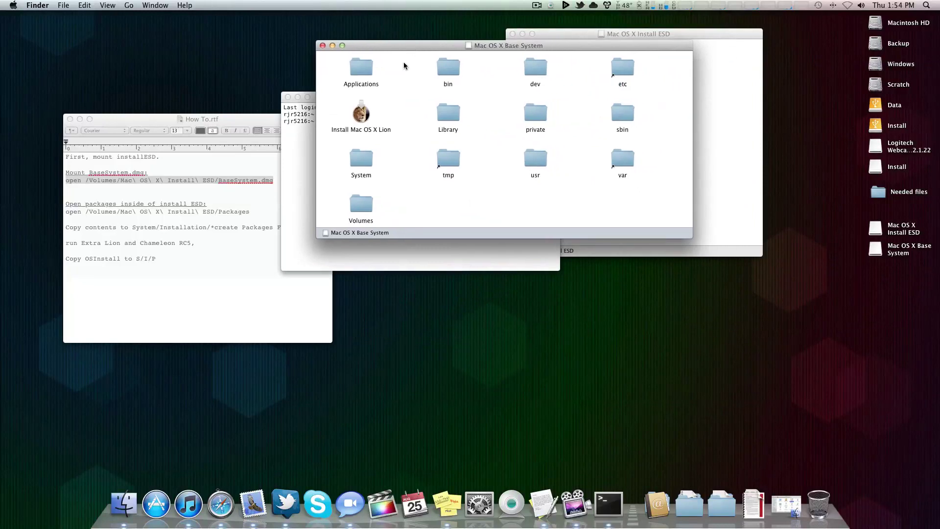
pyautogui.click(323, 46)
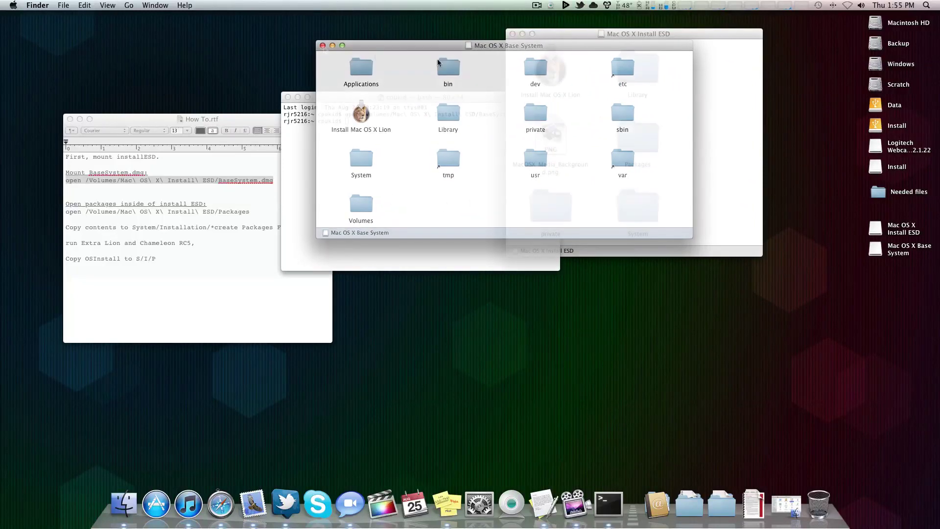
# Step: Launch Disk Utility and open the Restore tab for the 8.02 GB USB drive
pyautogui.press('super+space')
pyautogui.write('disk')
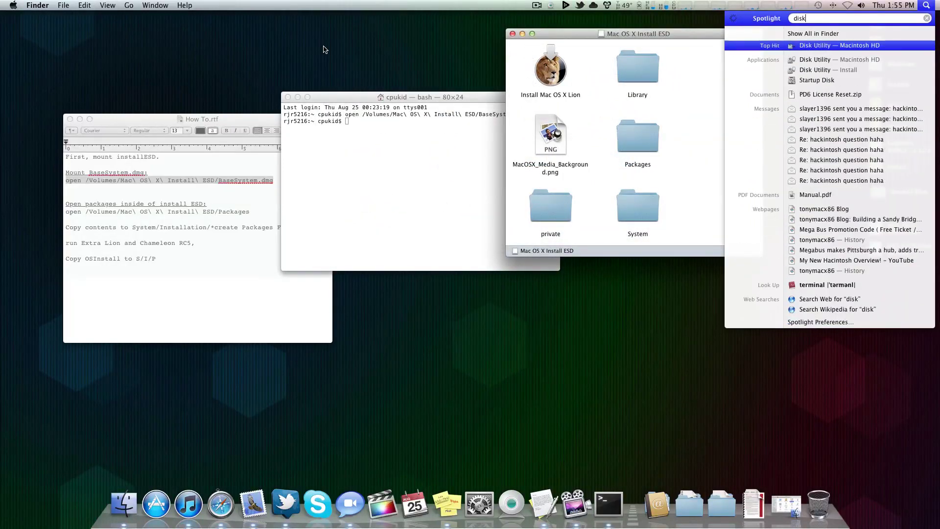
pyautogui.press('Return')
pyautogui.moveTo(335, 77); pyautogui.dragTo(369, 57)
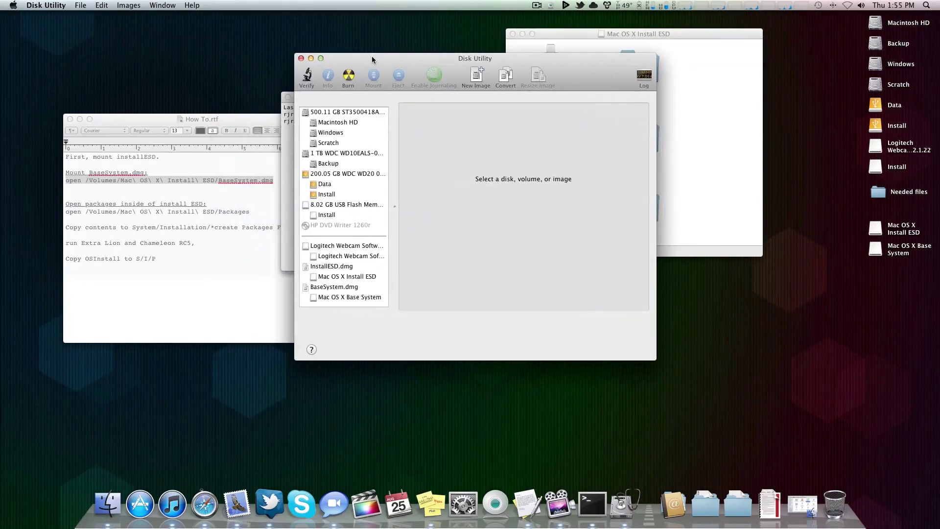
pyautogui.click(333, 206)
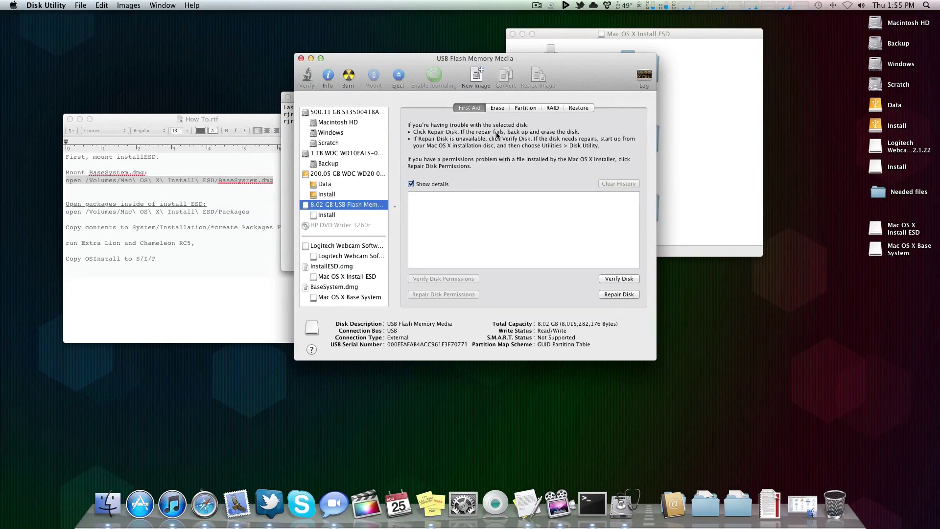
pyautogui.click(573, 107)
pyautogui.moveTo(565, 77); pyautogui.dragTo(533, 54)
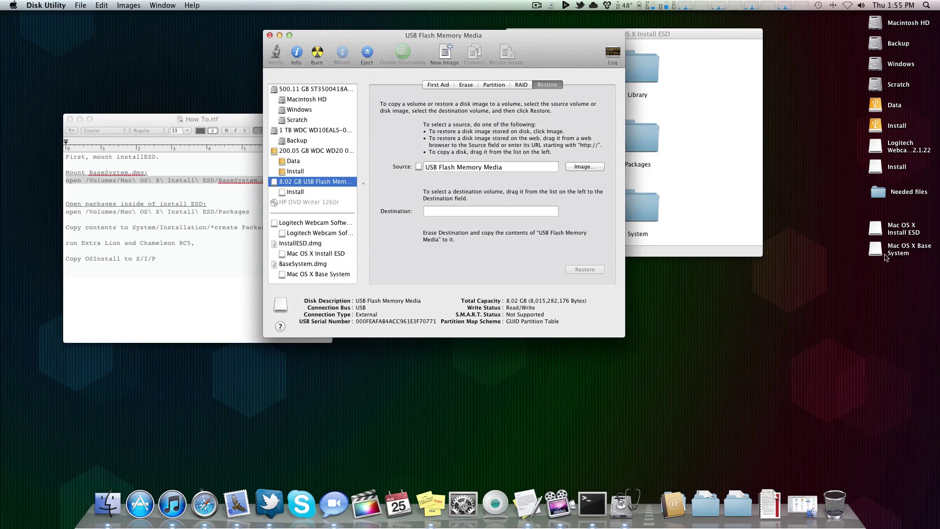
# Step: Restore Mac OS X Base System onto the Install volume, confirming the erase with the admin password
pyautogui.moveTo(886, 257); pyautogui.dragTo(483, 167)
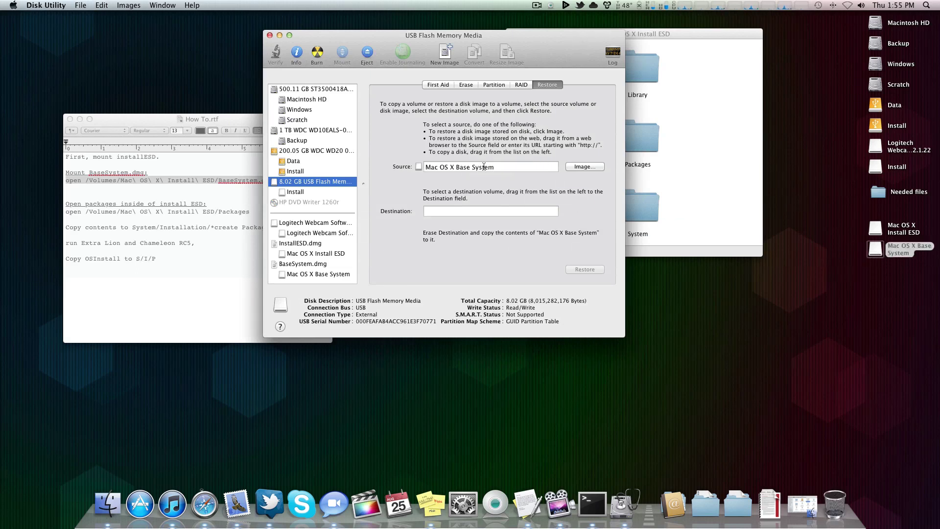
pyautogui.click(303, 193)
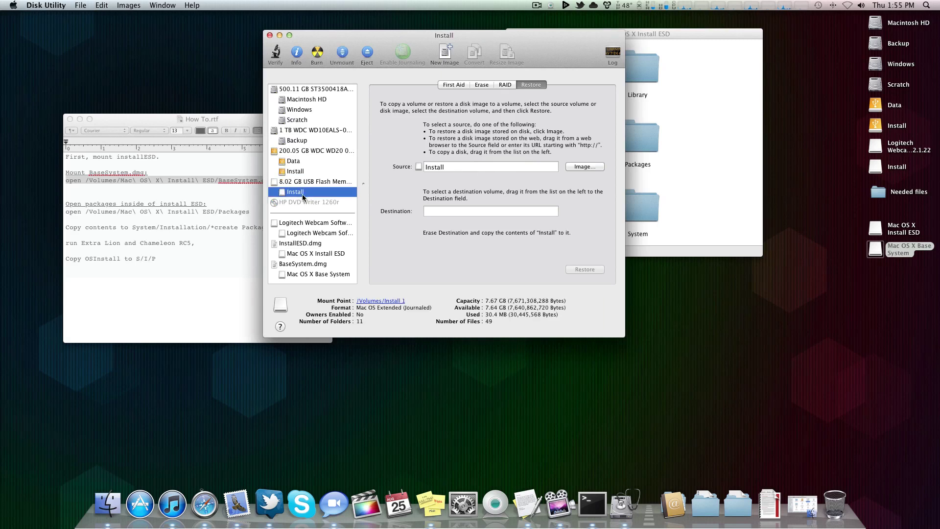
pyautogui.moveTo(303, 197); pyautogui.dragTo(450, 211)
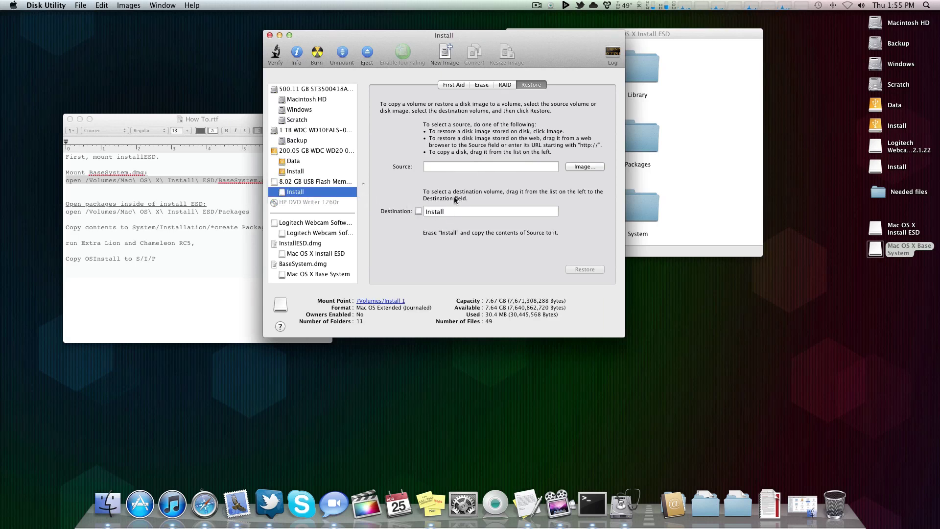
pyautogui.moveTo(875, 252); pyautogui.dragTo(501, 166)
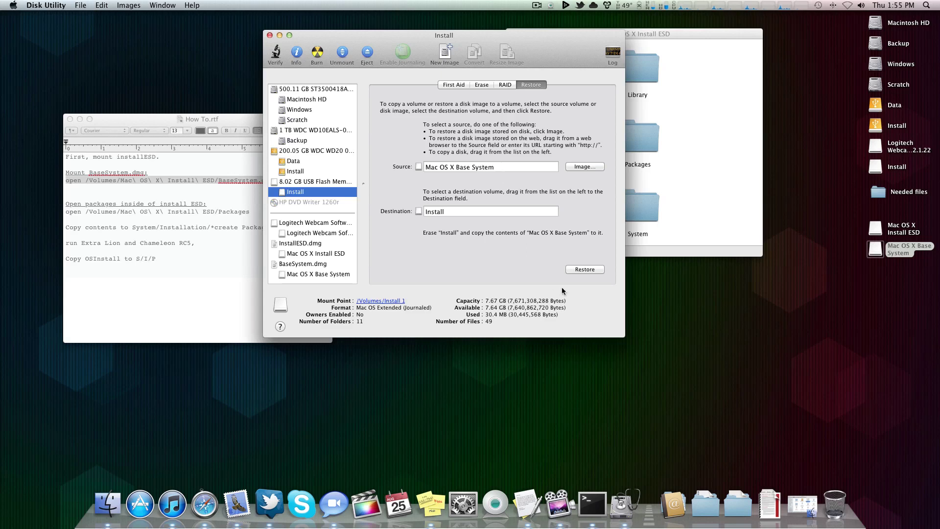
pyautogui.click(578, 271)
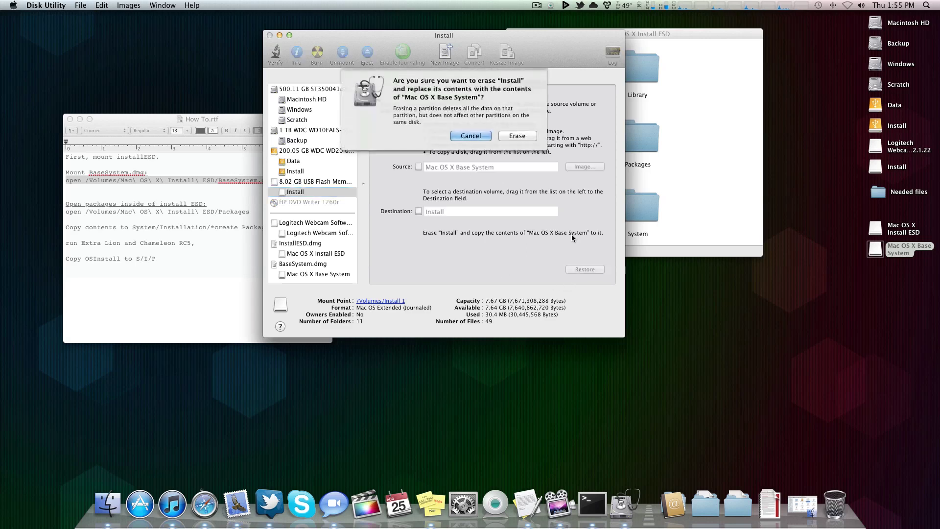
pyautogui.click(522, 138)
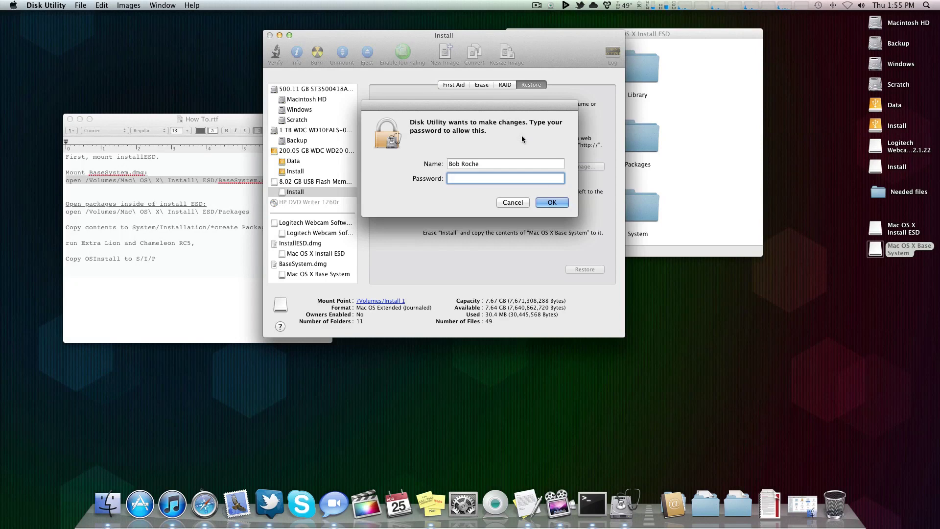
pyautogui.write('••••')
pyautogui.press('Return')
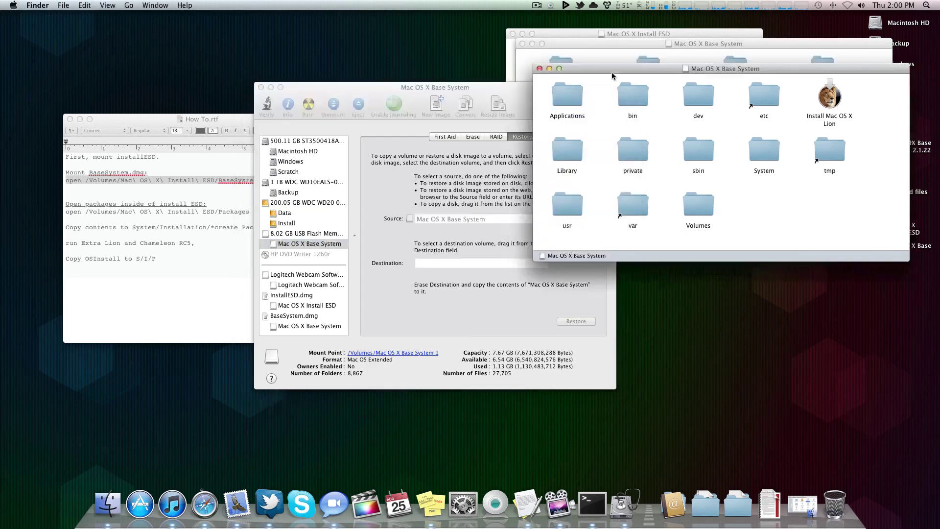
# Step: Open System > Installation on the Base System volume and select the Packages alias
pyautogui.moveTo(612, 72); pyautogui.dragTo(509, 179)
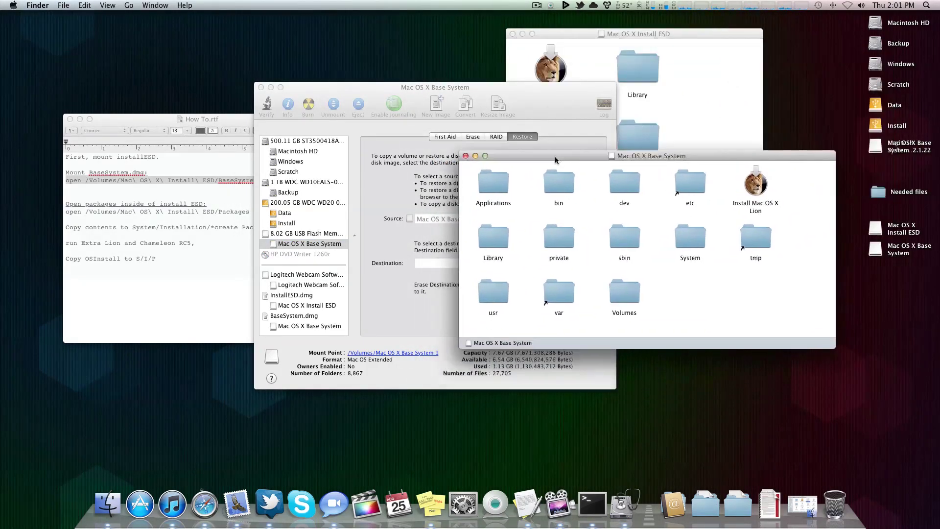
pyautogui.moveTo(554, 157); pyautogui.dragTo(580, 108)
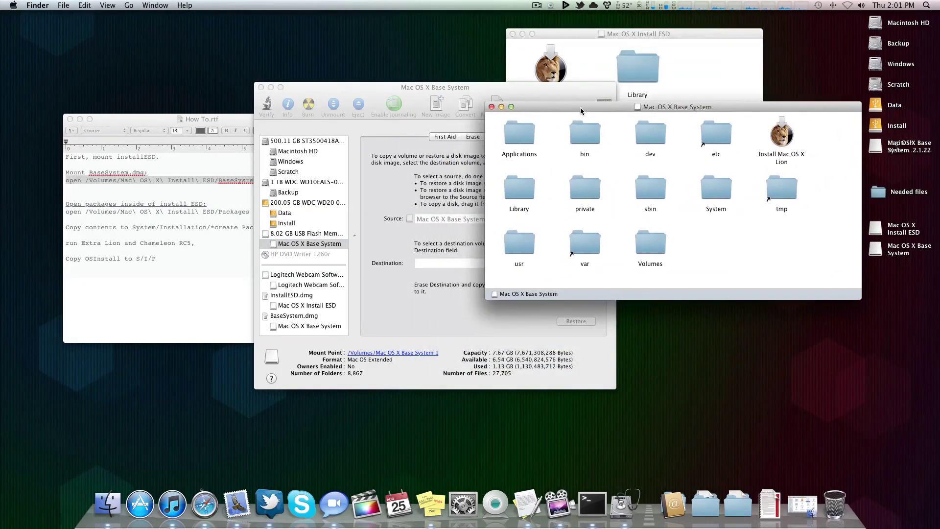
pyautogui.doubleClick(715, 191)
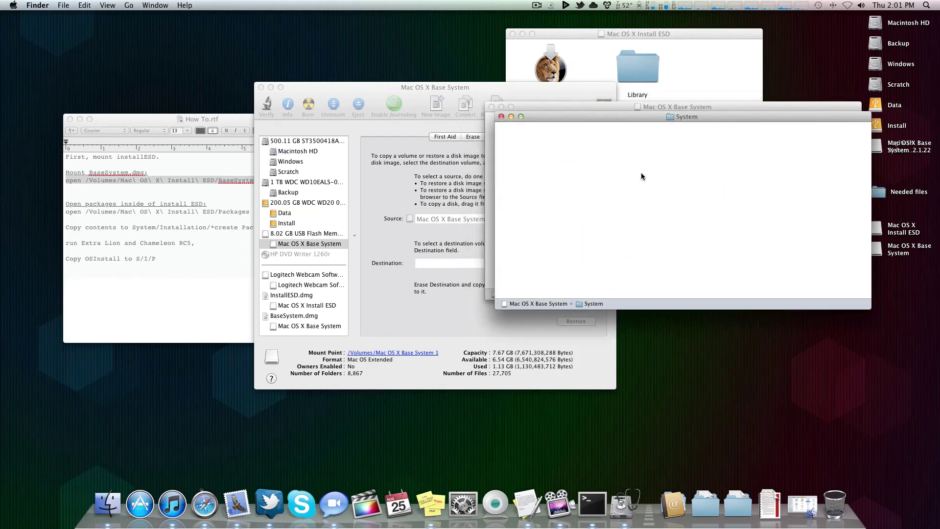
pyautogui.doubleClick(533, 150)
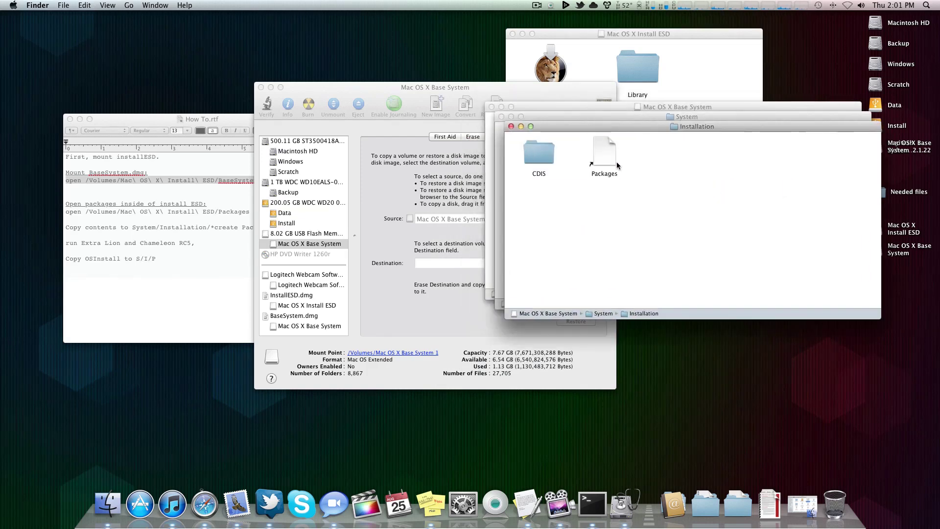
pyautogui.click(617, 167)
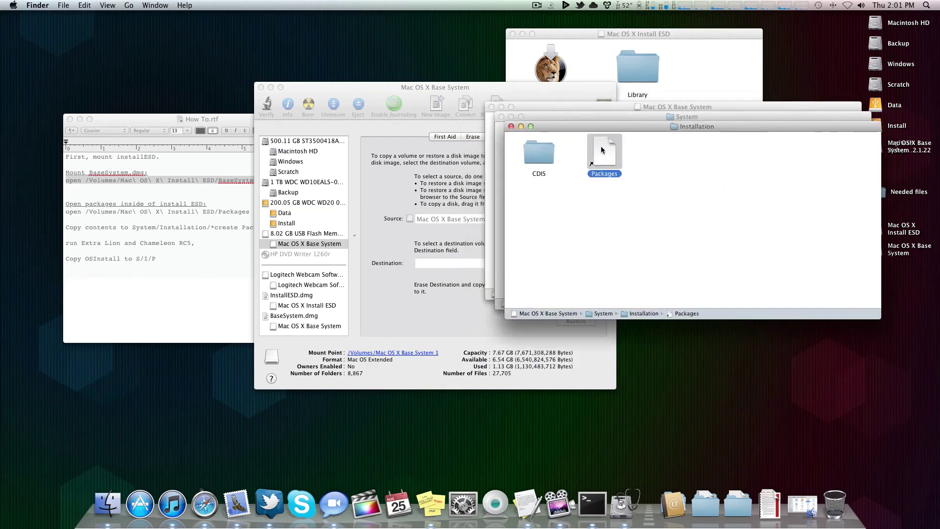
# Step: Look inside the Install ESD's Packages folder, then close its windows
pyautogui.click(673, 31)
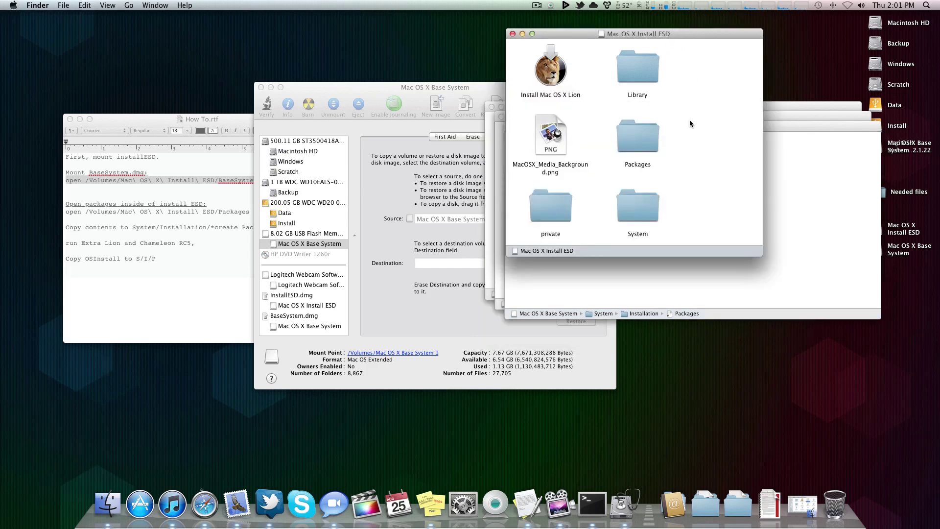
pyautogui.doubleClick(645, 136)
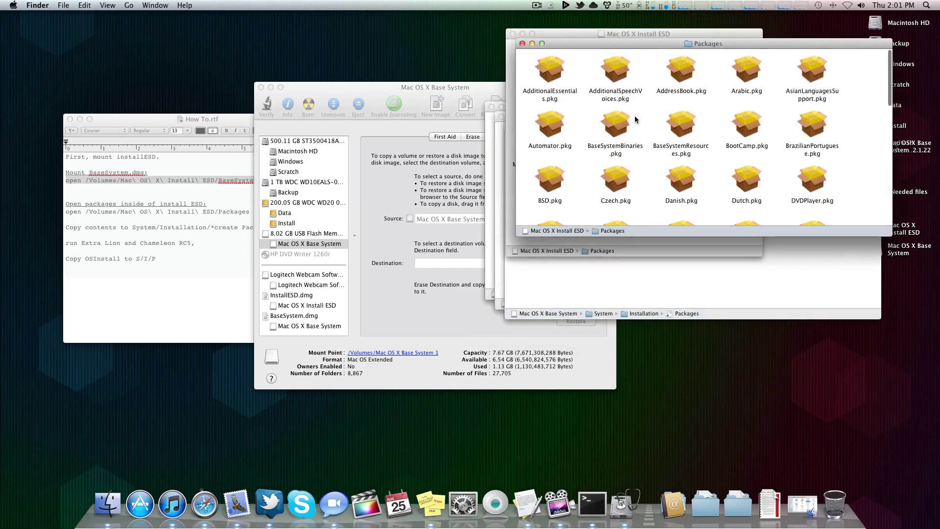
pyautogui.click(521, 44)
pyautogui.click(513, 34)
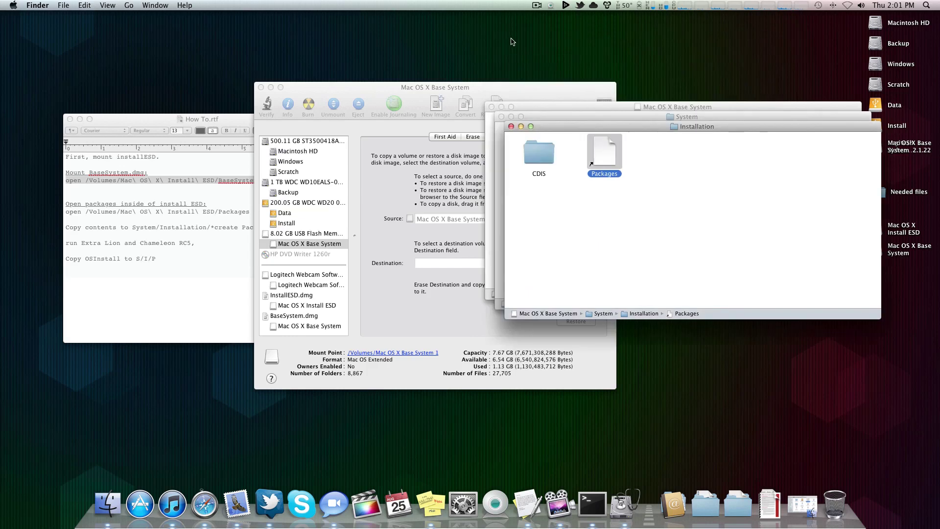
# Step: Move the Packages alias to the Trash and empty the Trash
pyautogui.moveTo(610, 128); pyautogui.dragTo(633, 61)
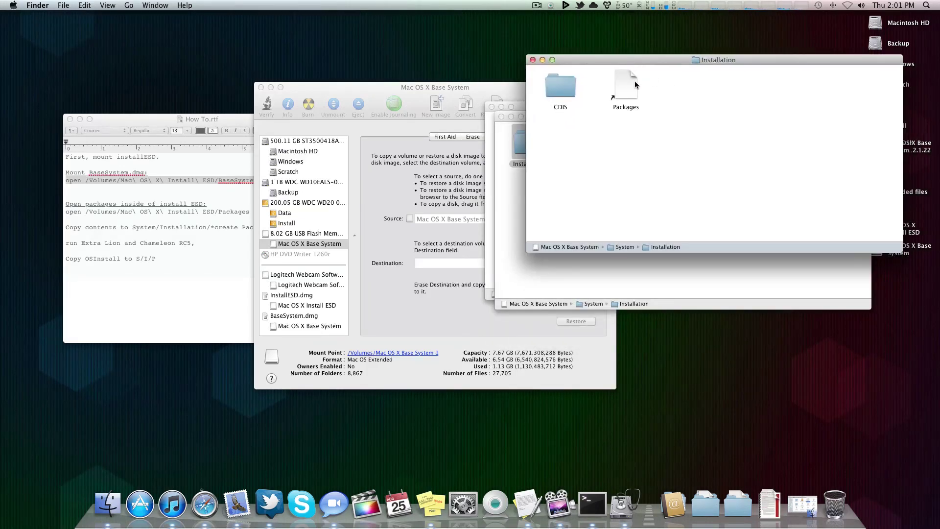
pyautogui.rightClick(635, 82)
pyautogui.click(661, 115)
pyautogui.press('shift+super+BackSpace')
pyautogui.press('Return')
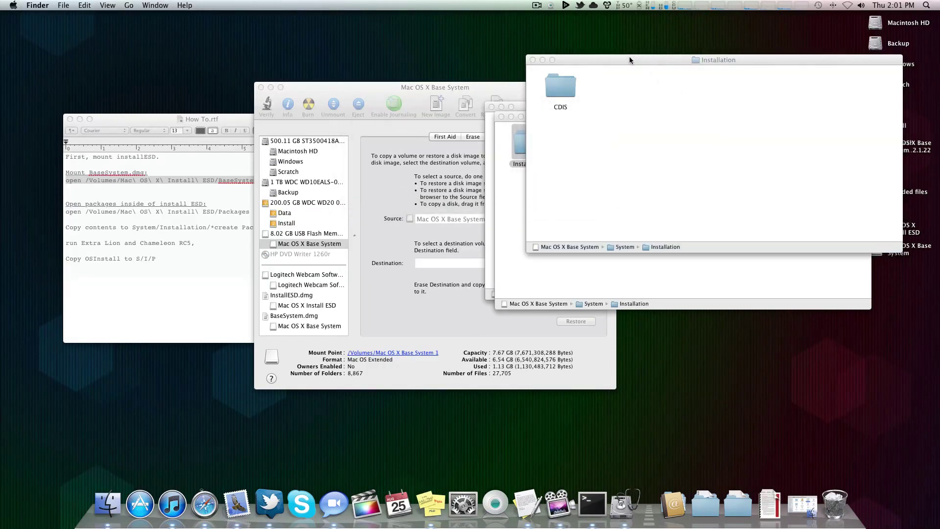
pyautogui.moveTo(629, 59); pyautogui.dragTo(730, 23)
pyautogui.click(546, 180)
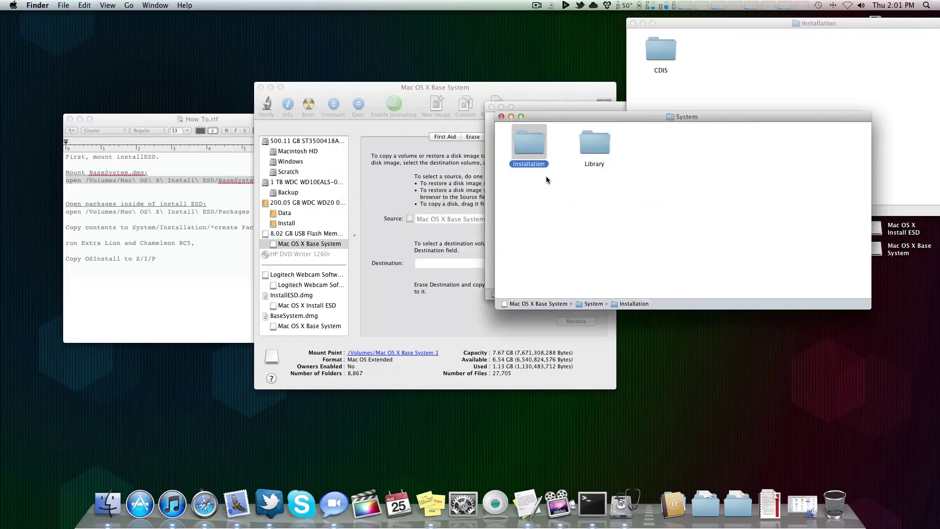
pyautogui.click(194, 218)
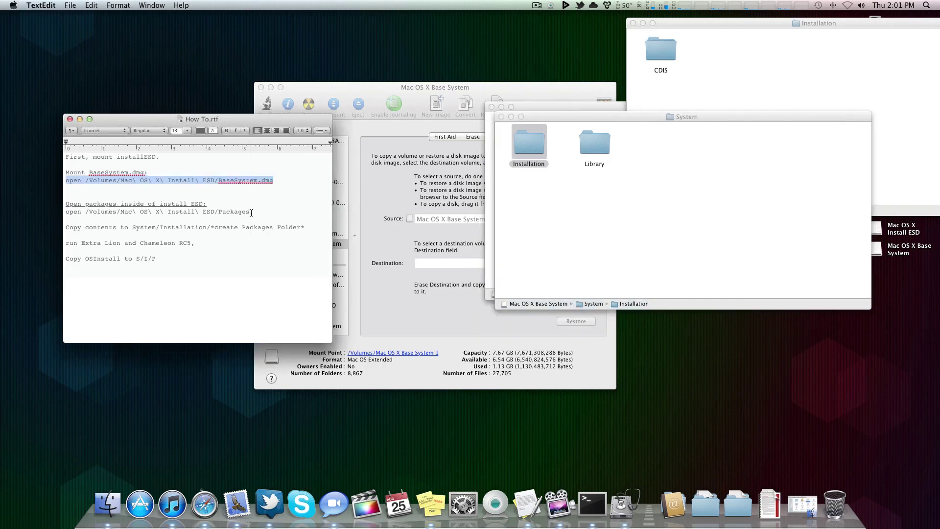
# Step: Open the Install ESD Packages folder via the Terminal command and select all its packages
pyautogui.moveTo(253, 212); pyautogui.dragTo(67, 214)
pyautogui.press('super+c')
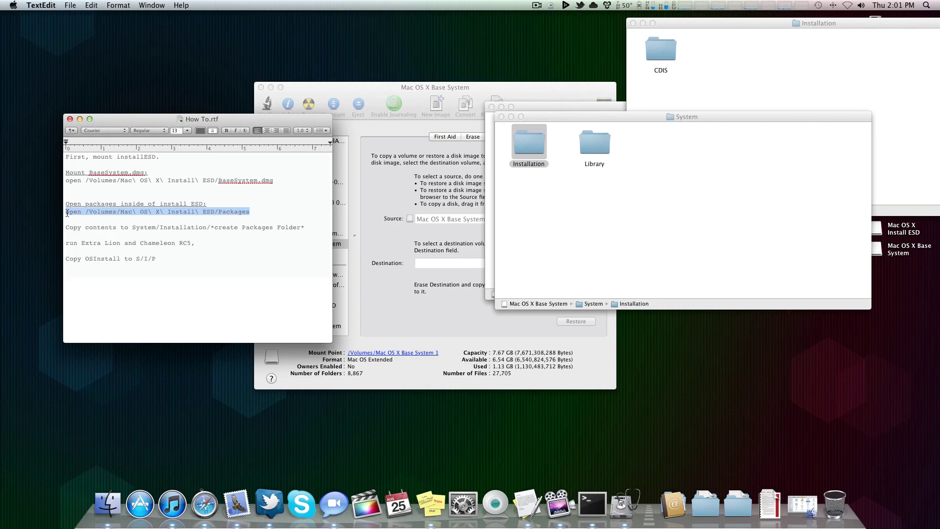
pyautogui.click(589, 514)
pyautogui.press('super+v')
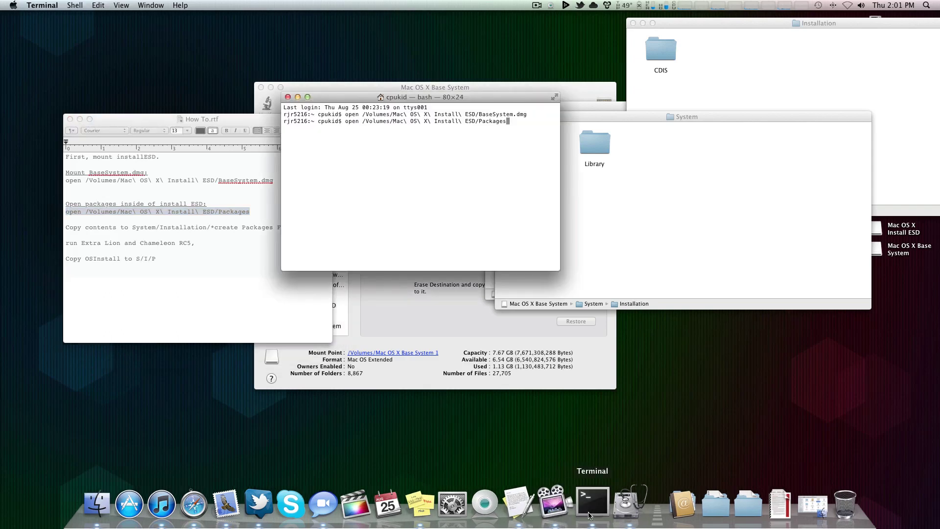
pyautogui.press('Return')
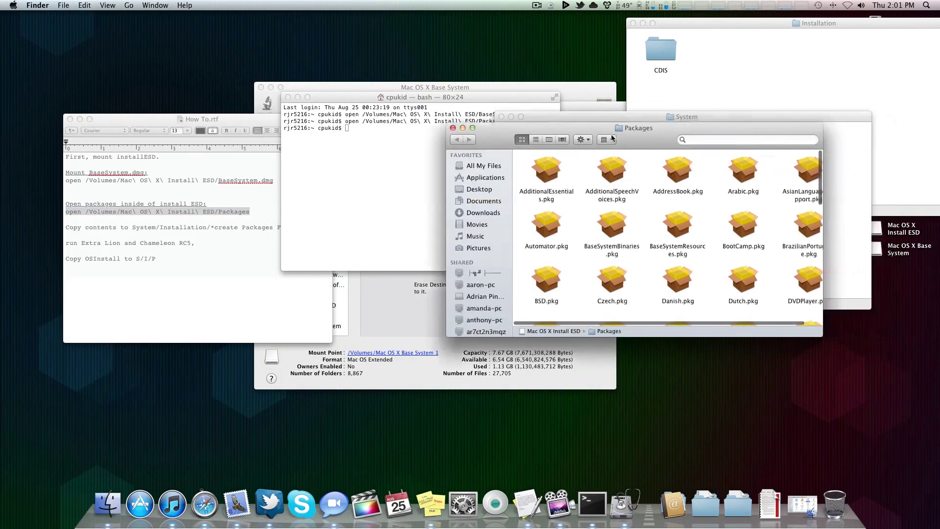
pyautogui.moveTo(611, 138); pyautogui.dragTo(390, 134)
pyautogui.press('super+a')
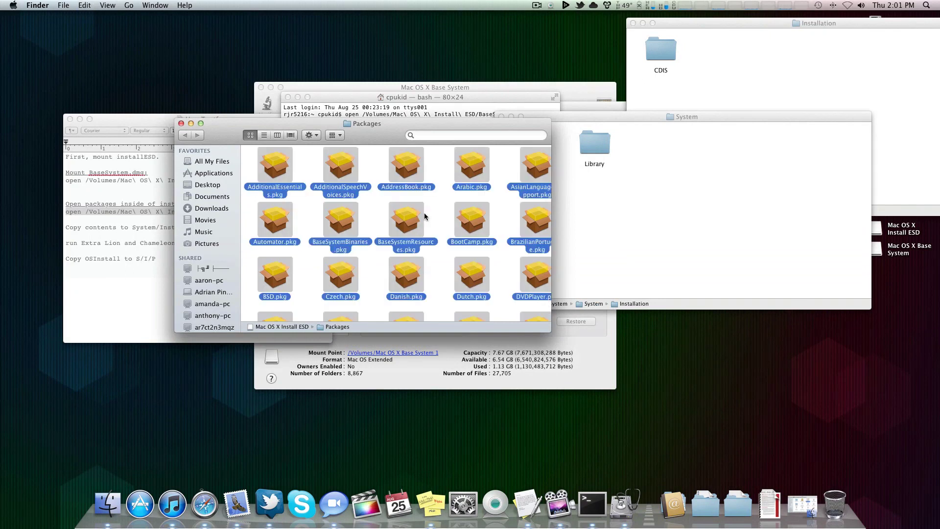
# Step: Create a Packages folder in Installation, open it and paste the copied packages
pyautogui.click(638, 201)
pyautogui.click(753, 23)
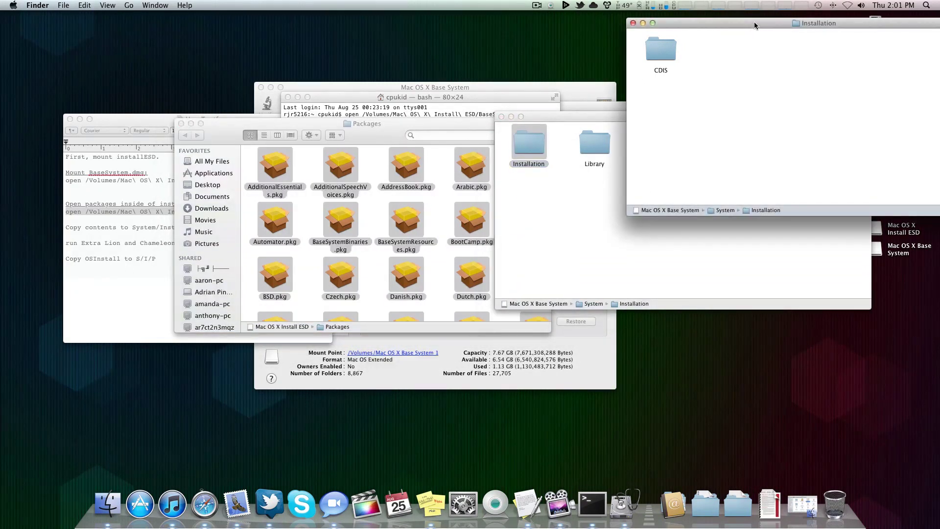
pyautogui.moveTo(754, 23); pyautogui.dragTo(598, 80)
pyautogui.rightClick(586, 140)
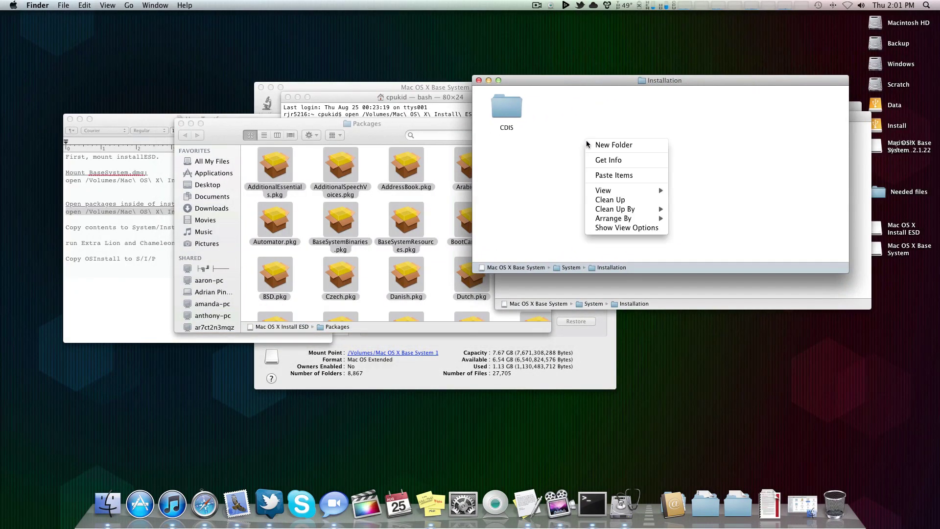
pyautogui.click(592, 144)
pyautogui.write('Pa')
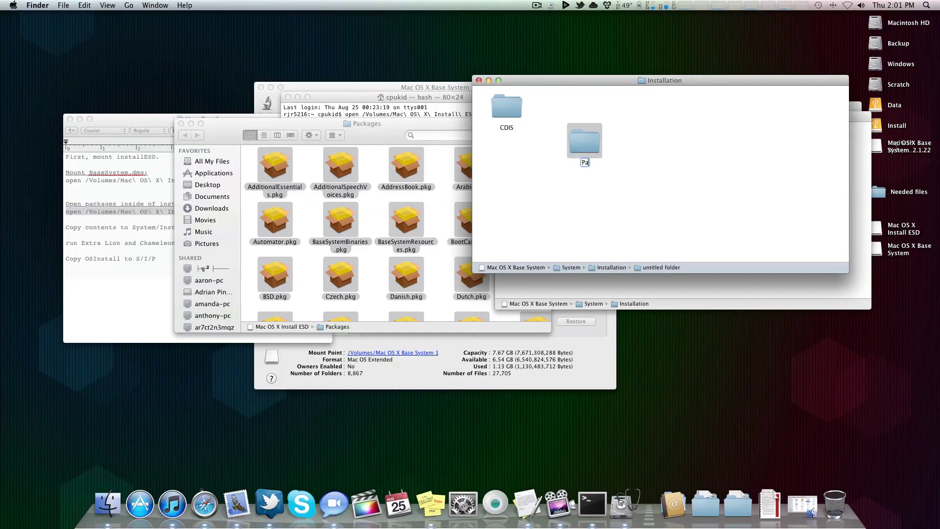
pyautogui.write('ckages')
pyautogui.press('Return')
pyautogui.press('super+o')
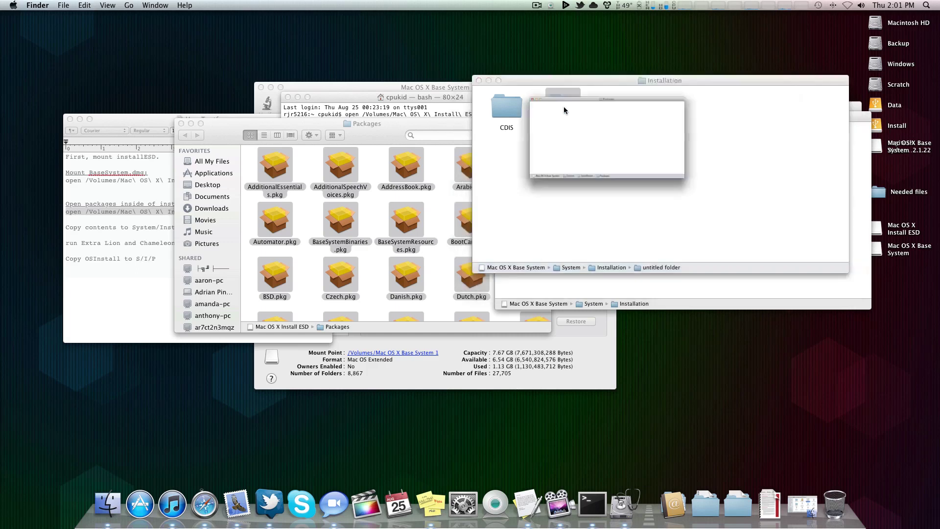
pyautogui.press('super+v')
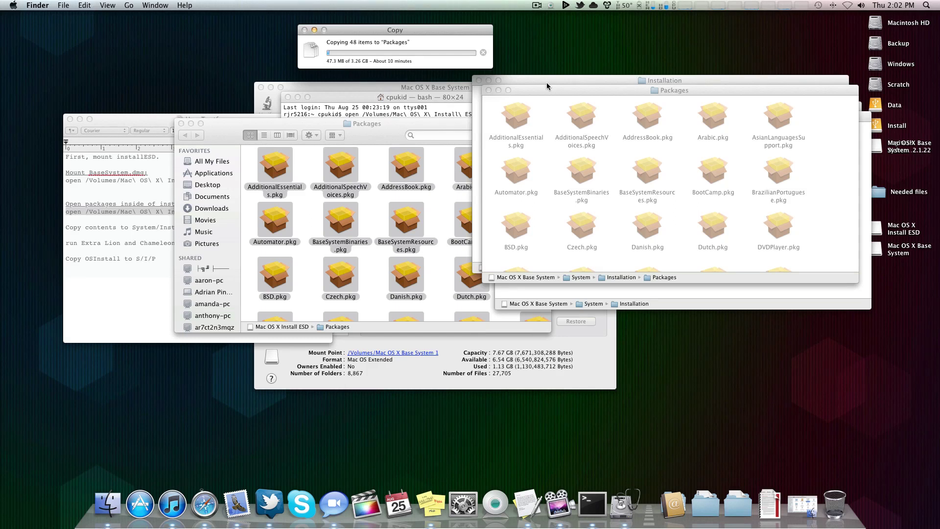
# Step: Close the Installation, System, Install ESD Packages and Base System root windows
pyautogui.moveTo(399, 32); pyautogui.dragTo(396, 26)
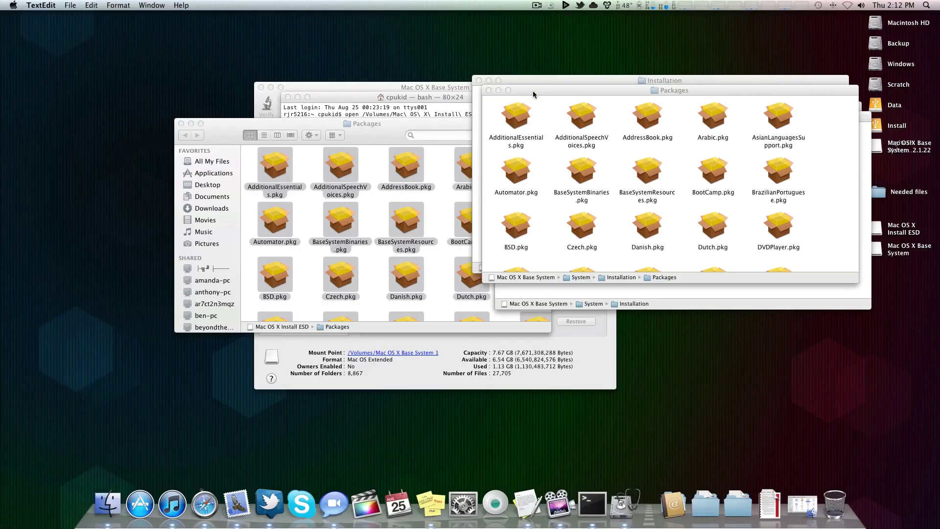
pyautogui.moveTo(553, 90); pyautogui.dragTo(71, 33)
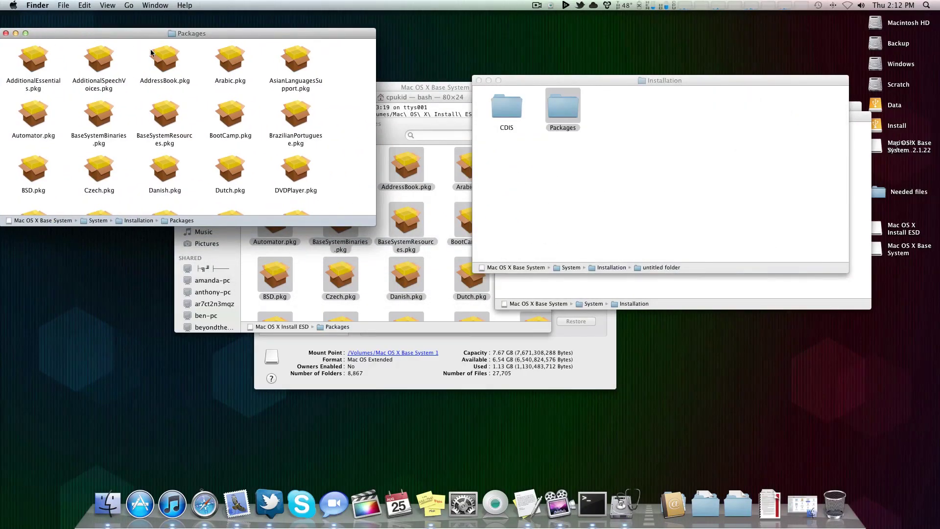
pyautogui.click(558, 172)
pyautogui.click(479, 81)
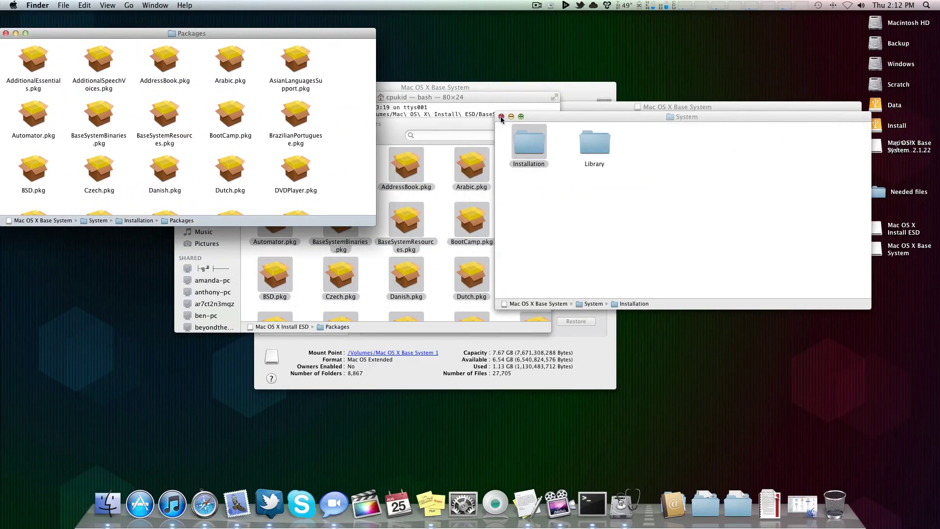
pyautogui.click(501, 119)
pyautogui.click(415, 128)
pyautogui.click(368, 129)
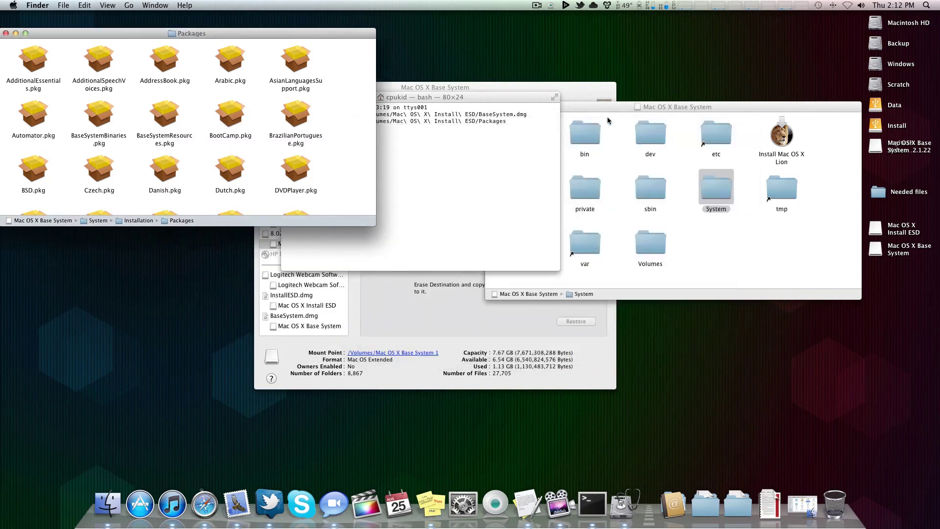
pyautogui.click(492, 106)
# Step: Minimize Terminal and Disk Utility, and open Needed files from the desktop
pyautogui.click(533, 110)
pyautogui.moveTo(425, 97); pyautogui.dragTo(612, 88)
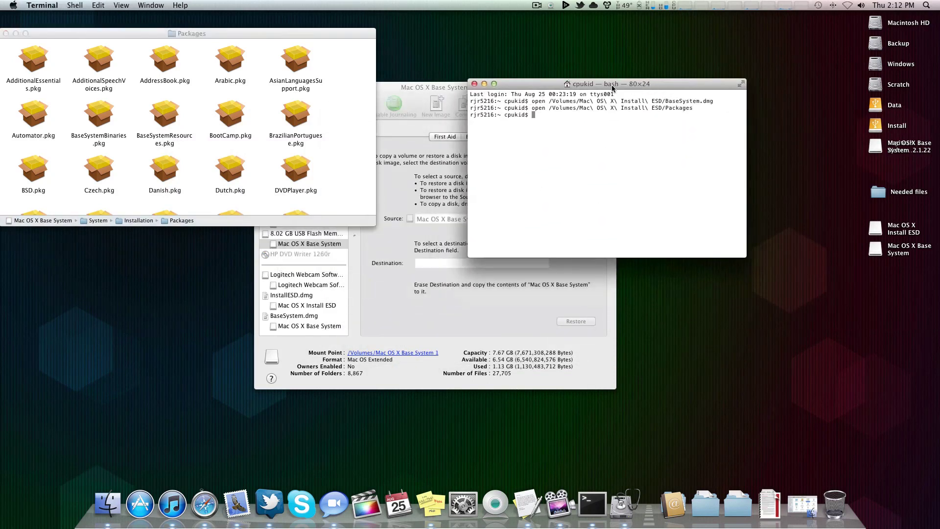
pyautogui.doubleClick(608, 84)
pyautogui.doubleClick(528, 89)
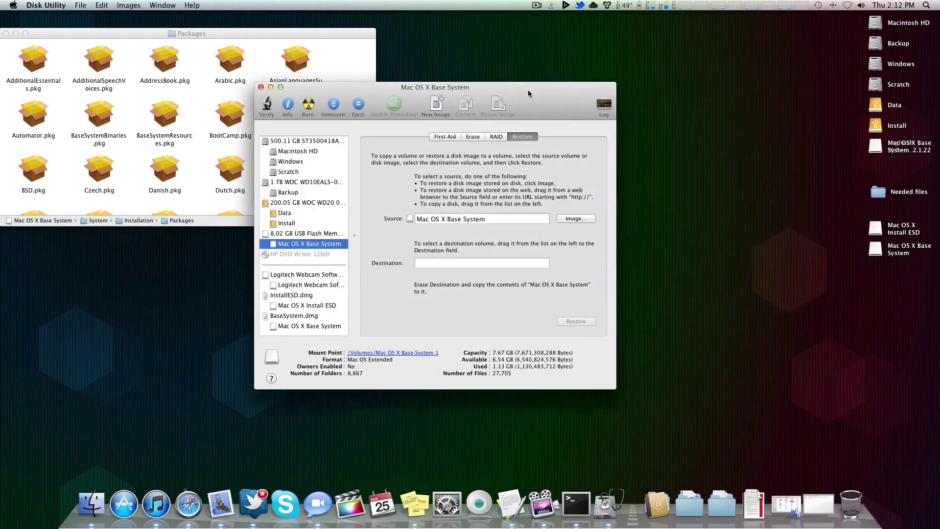
pyautogui.moveTo(342, 33); pyautogui.dragTo(501, 40)
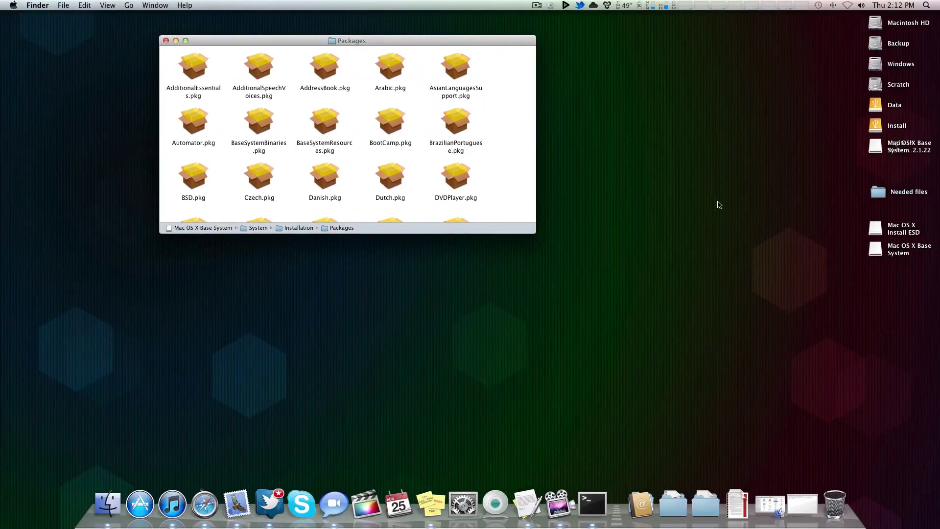
pyautogui.doubleClick(878, 191)
pyautogui.moveTo(466, 81); pyautogui.dragTo(615, 199)
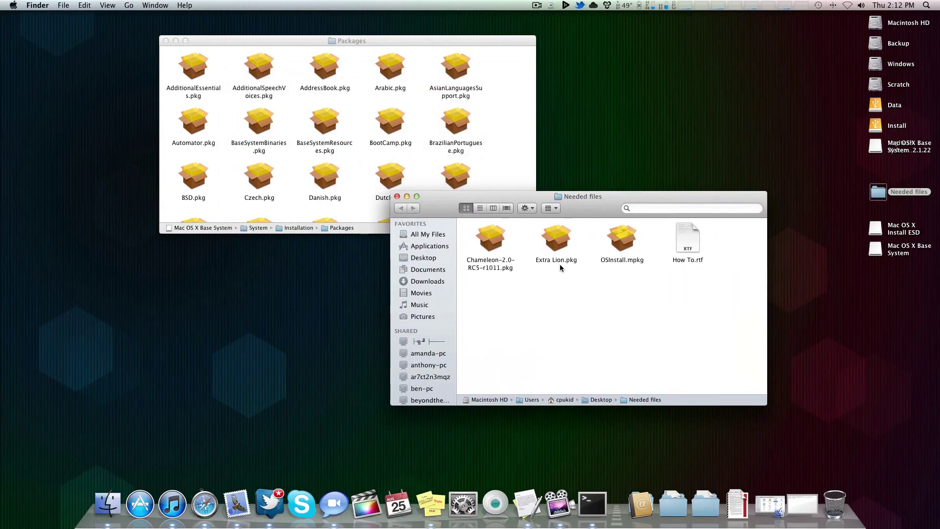
# Step: Start the Extra Lion.pkg installer with Mac OS X Base System as the install location
pyautogui.doubleClick(556, 238)
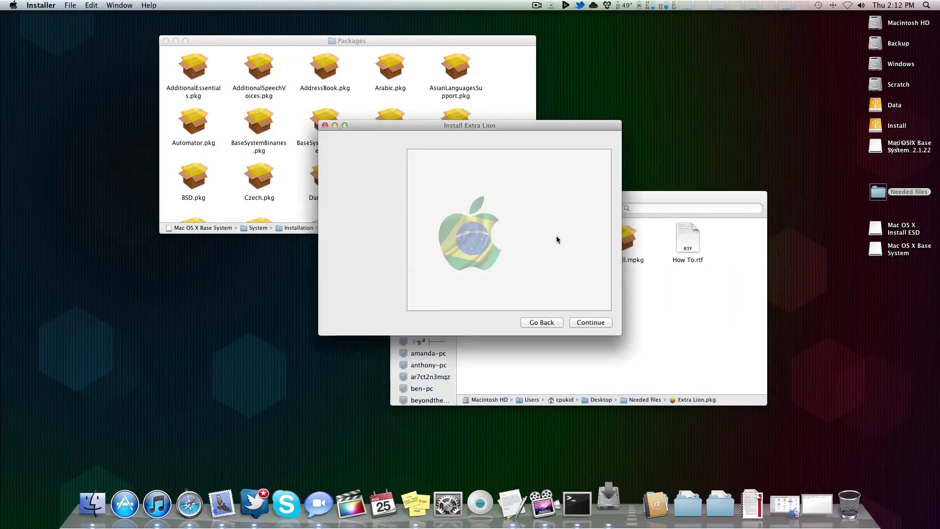
pyautogui.click(587, 321)
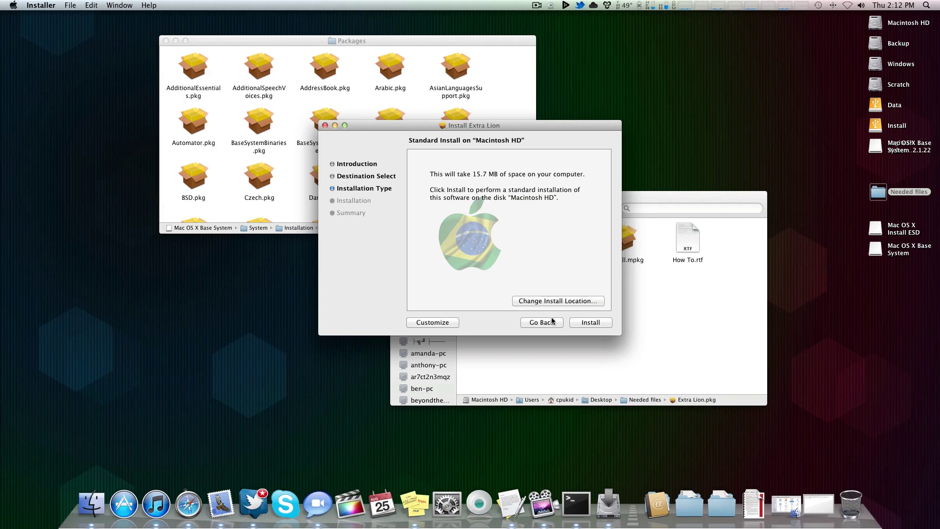
pyautogui.click(556, 301)
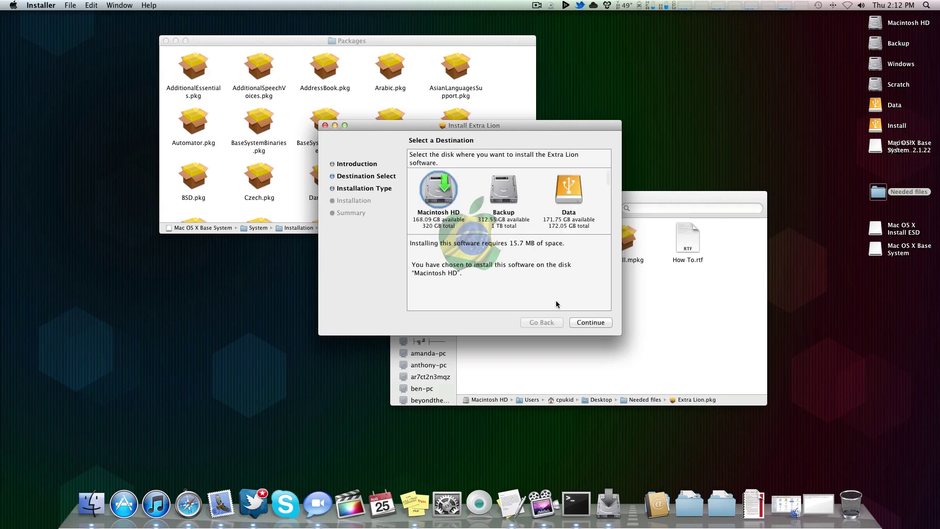
pyautogui.scroll(-6, 521, 213)
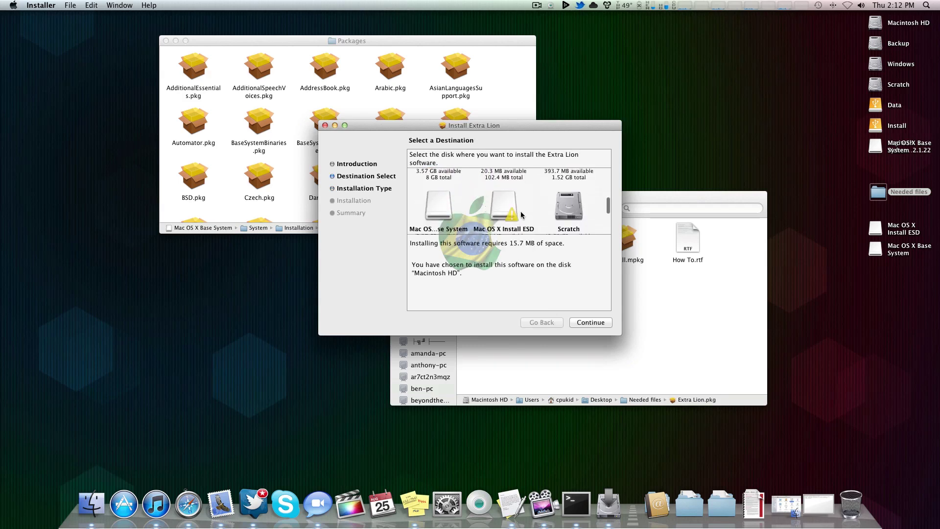
pyautogui.scroll(3, 521, 214)
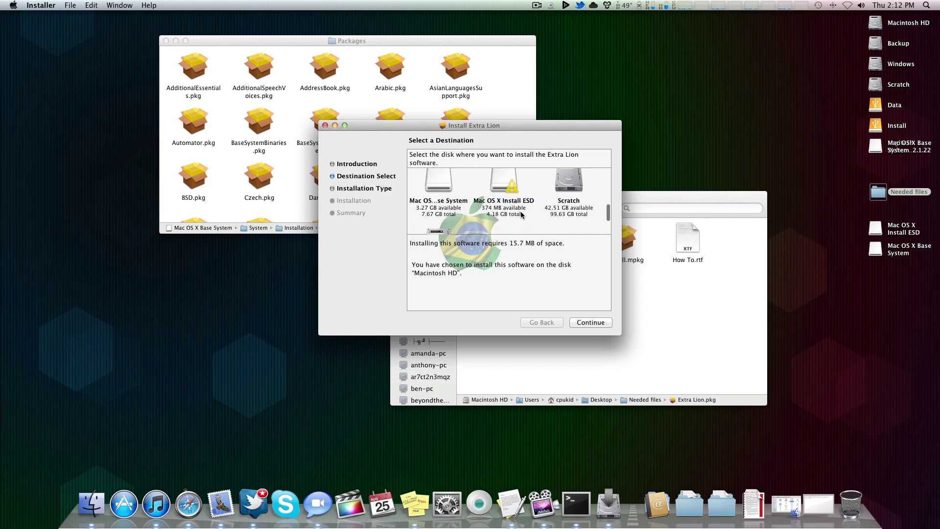
pyautogui.scroll(2, 521, 211)
pyautogui.scroll(-2, 520, 211)
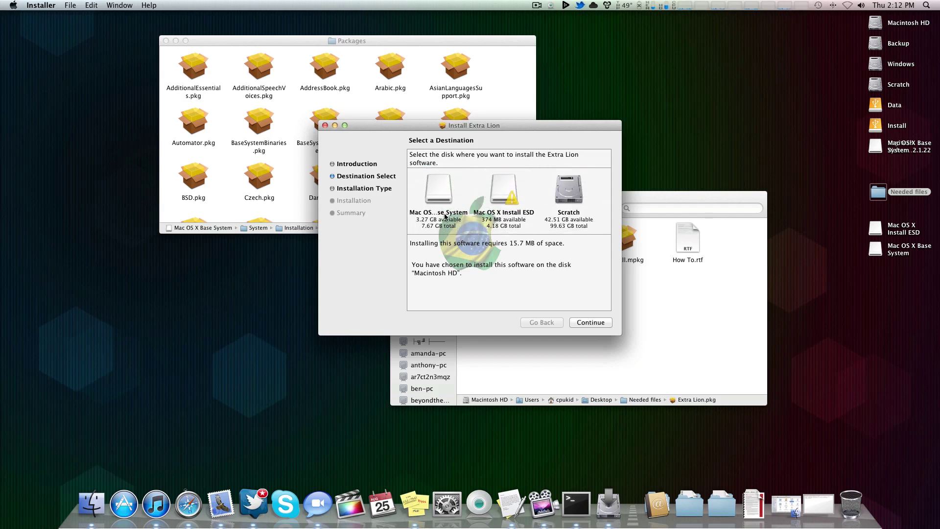
pyautogui.moveTo(444, 216)
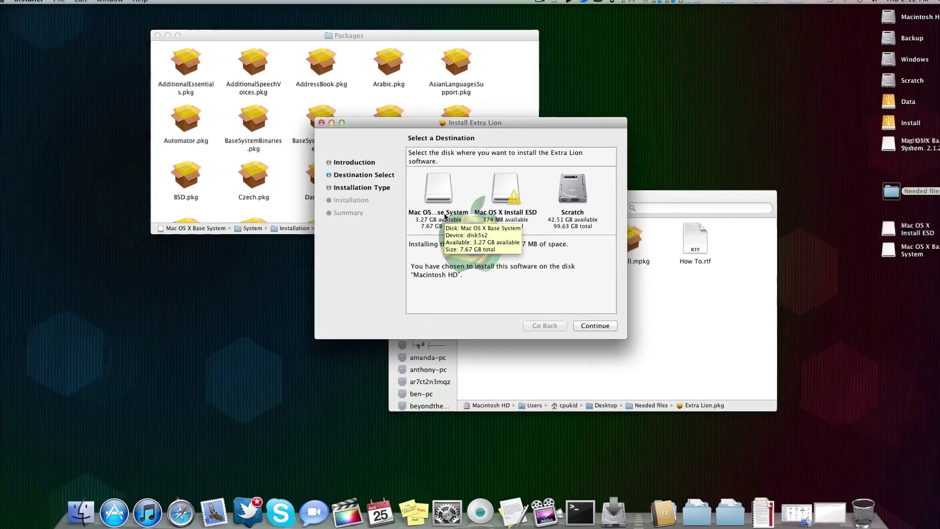
pyautogui.click(439, 198)
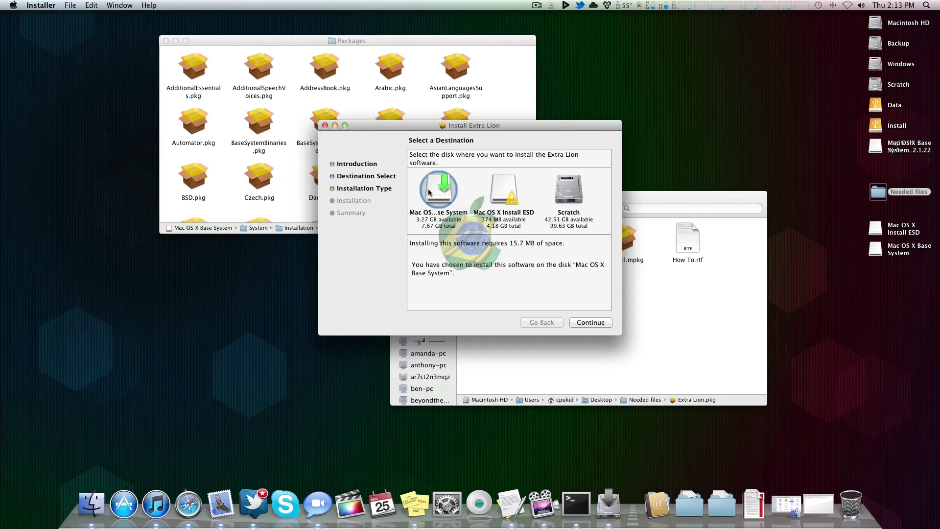
# Step: Install Extra Lion with the admin password and close the installer when done
pyautogui.click(593, 322)
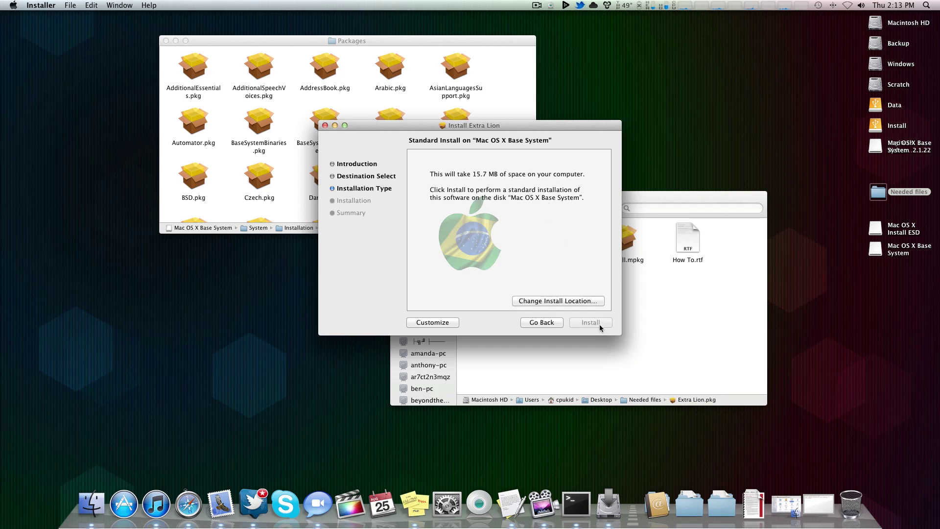
pyautogui.write('****')
pyautogui.press('Return')
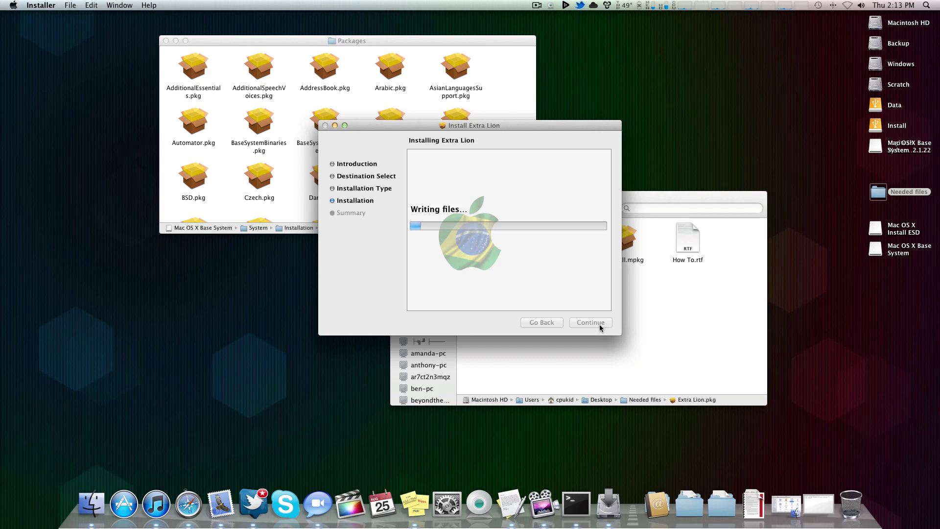
pyautogui.click(600, 324)
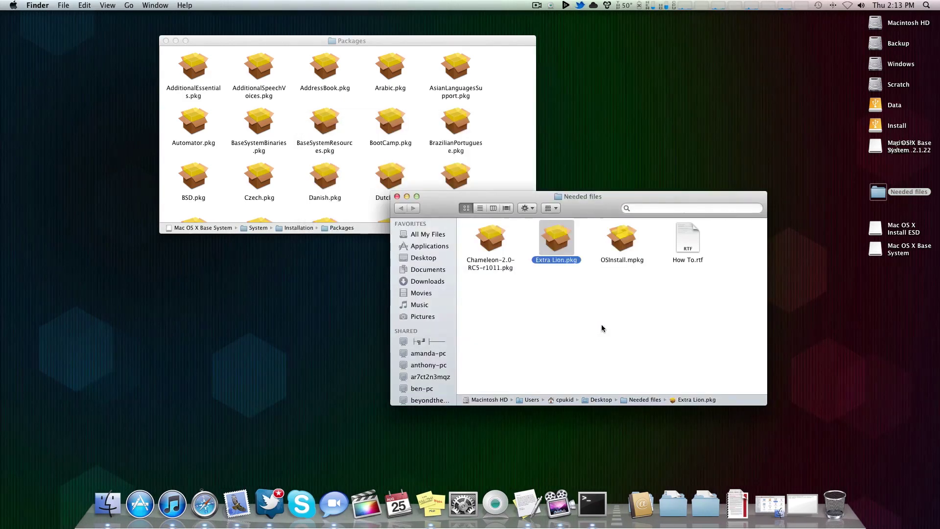
pyautogui.click(600, 324)
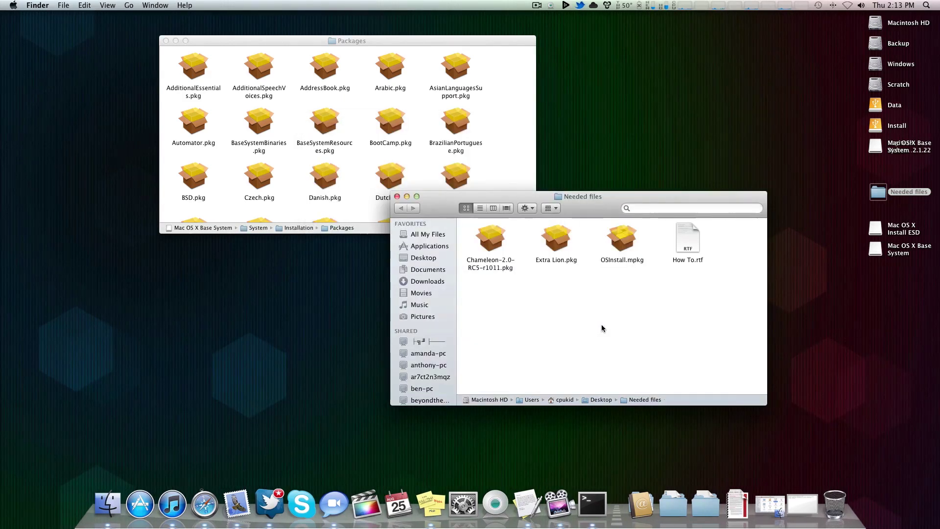
pyautogui.doubleClick(497, 242)
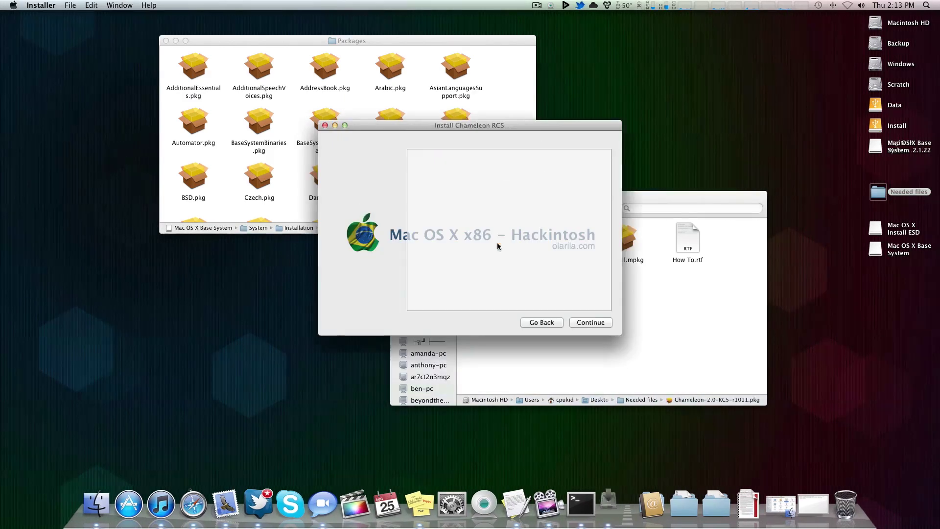
# Step: Set the Chameleon RC5 installer's destination to the Mac OS X Base System disk
pyautogui.click(588, 323)
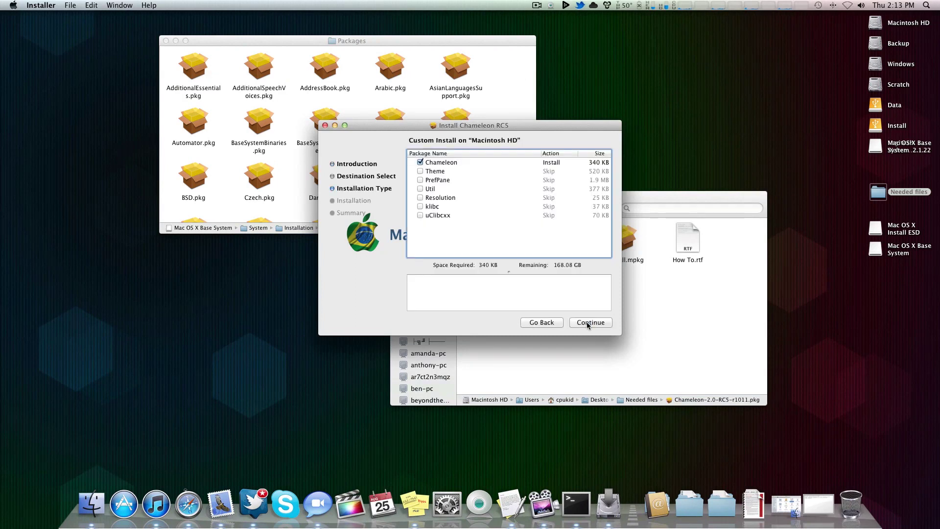
pyautogui.click(588, 323)
pyautogui.click(550, 301)
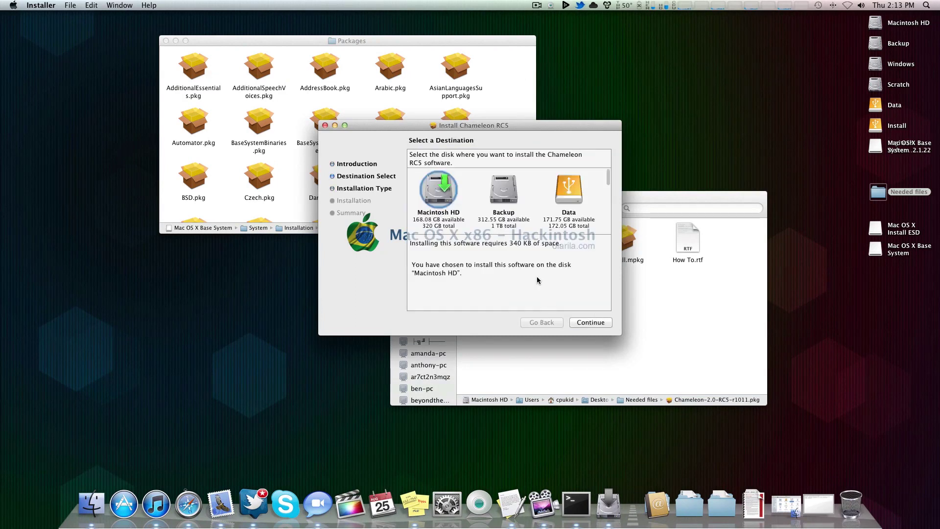
pyautogui.scroll(-5, 495, 210)
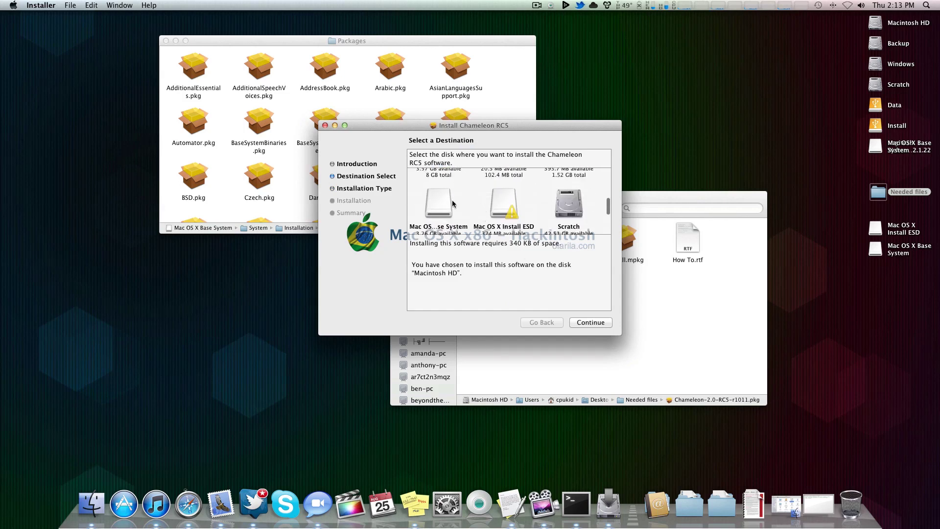
pyautogui.click(451, 200)
pyautogui.click(590, 323)
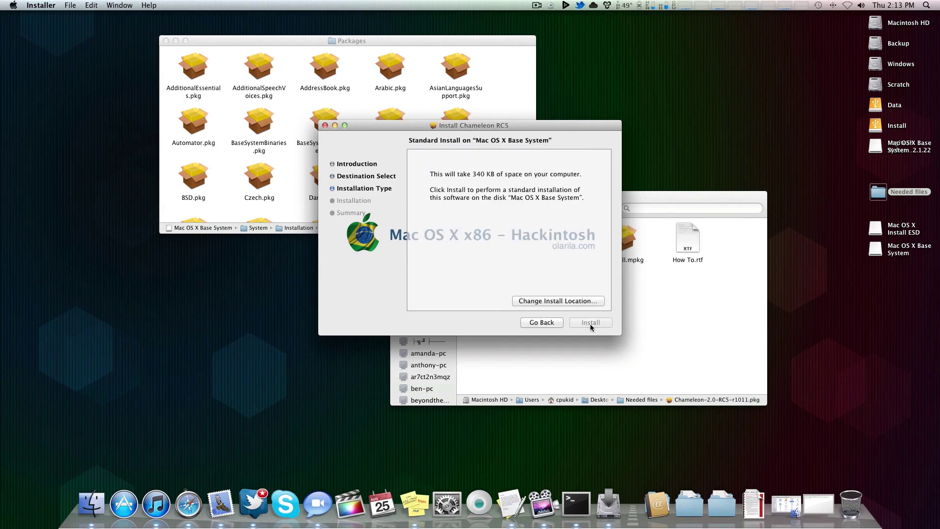
# Step: Enter the admin password to run the install, then close the installer once it succeeds
pyautogui.write('password')
pyautogui.press('Return')
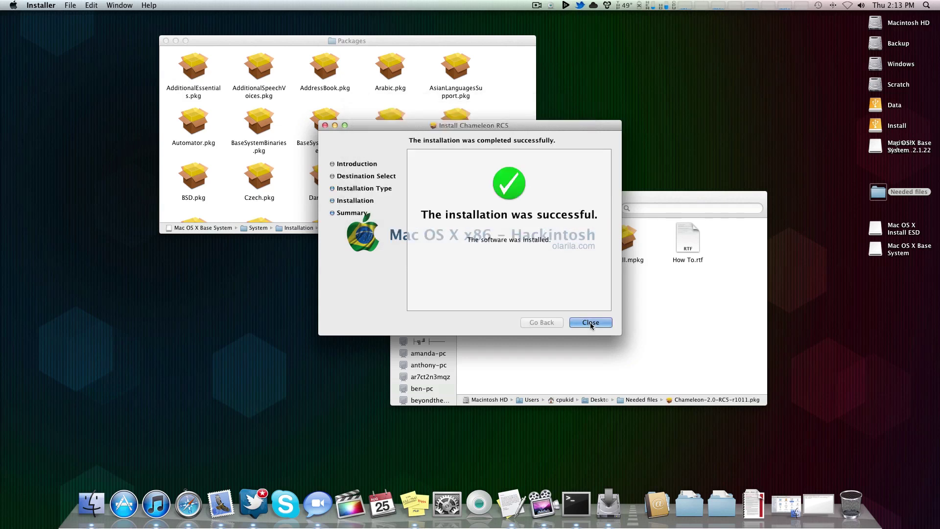
pyautogui.click(590, 323)
# Step: Copy OSInstall.mpkg into the Base System Packages folder, replacing the existing copy
pyautogui.click(589, 319)
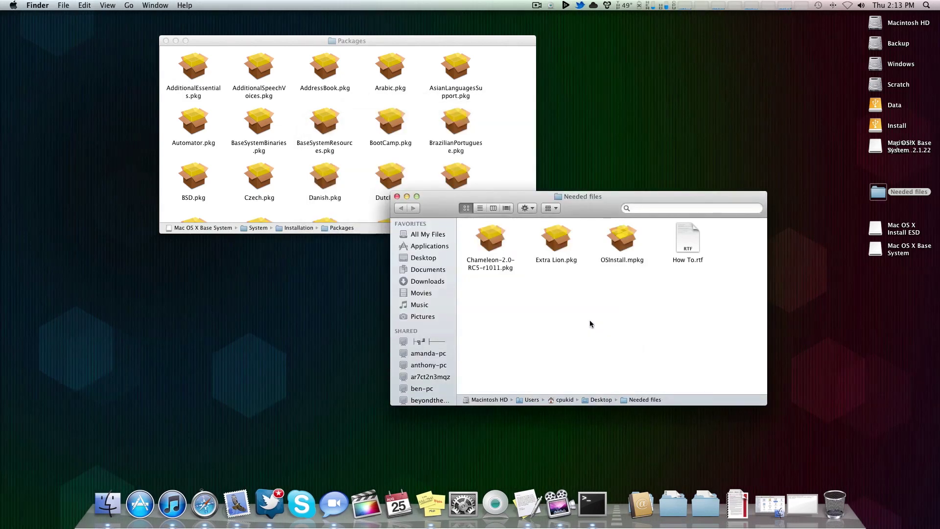
pyautogui.click(634, 245)
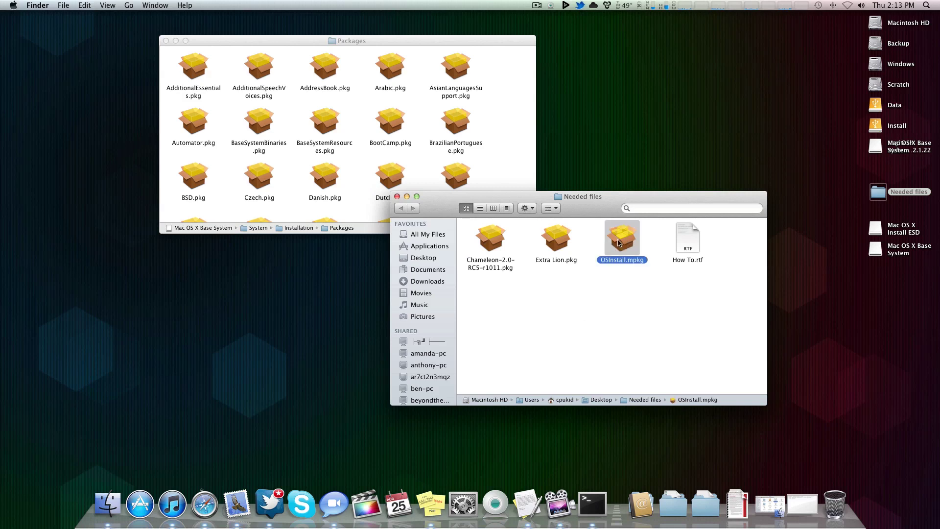
pyautogui.click(508, 125)
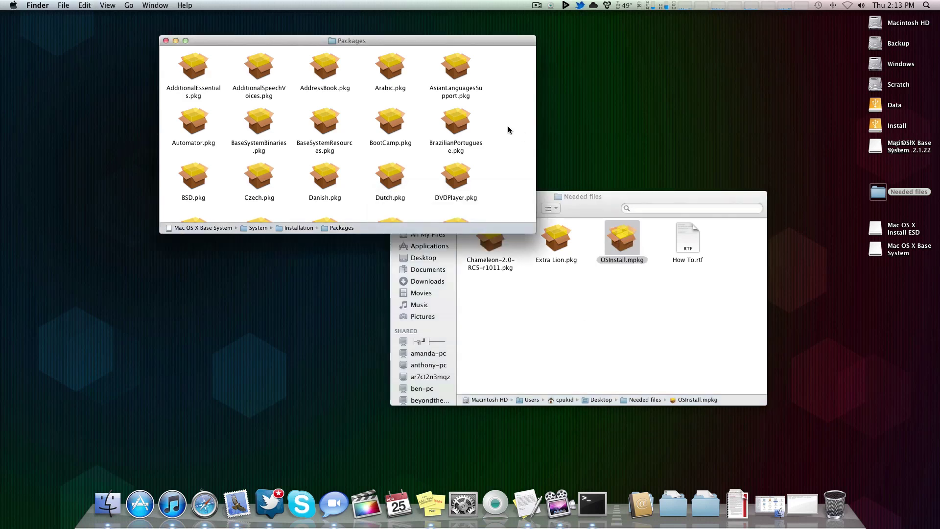
pyautogui.moveTo(372, 40); pyautogui.dragTo(336, 31)
pyautogui.moveTo(358, 81); pyautogui.dragTo(393, 108)
pyautogui.click(461, 66)
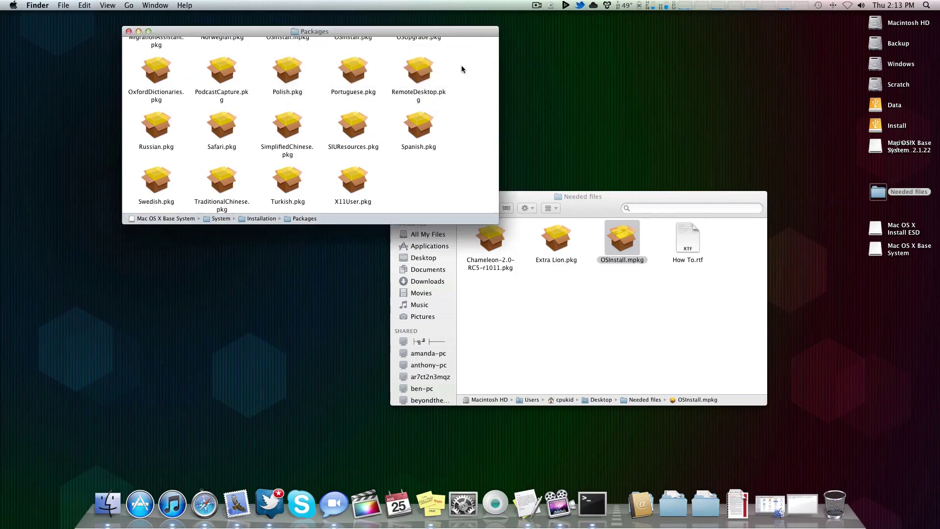
# Step: Rearrange the Needed files window over the Packages window, clearing its package selection
pyautogui.moveTo(583, 210); pyautogui.dragTo(585, 161)
pyautogui.click(613, 236)
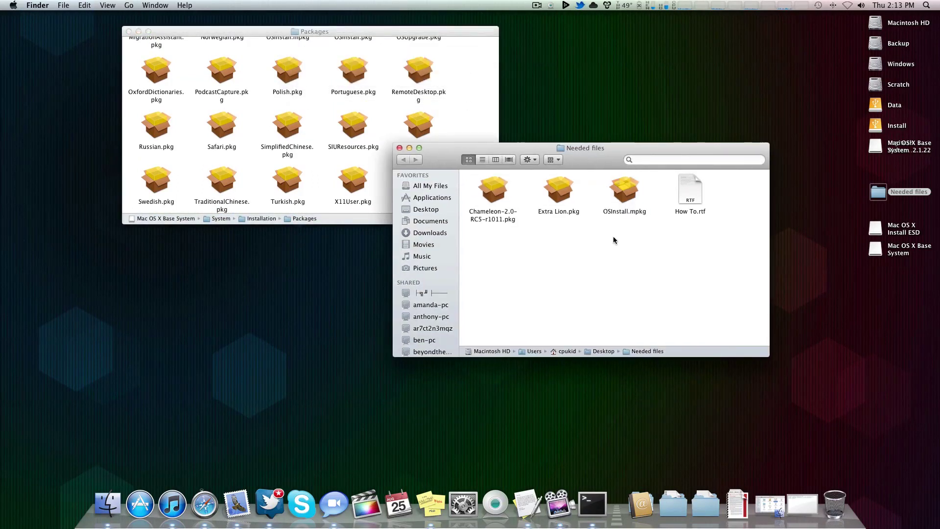
pyautogui.moveTo(649, 193); pyautogui.dragTo(516, 234)
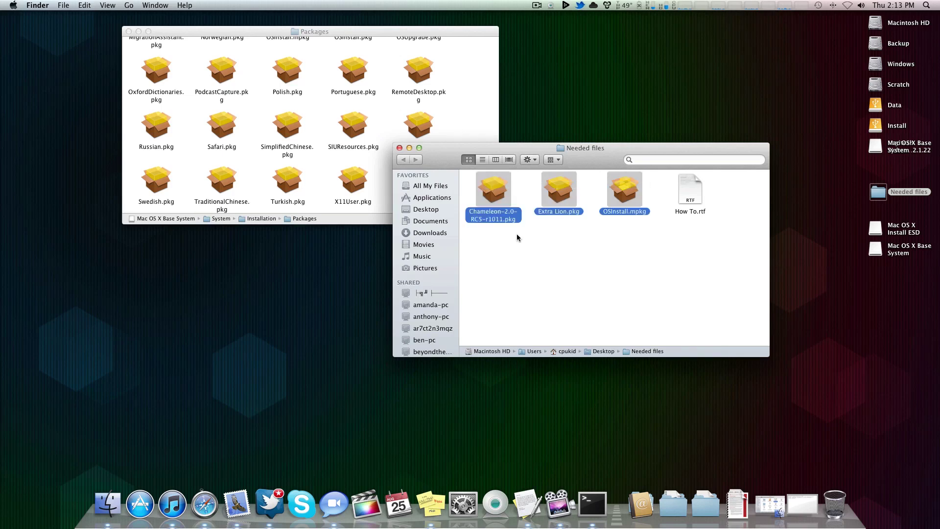
pyautogui.click(508, 235)
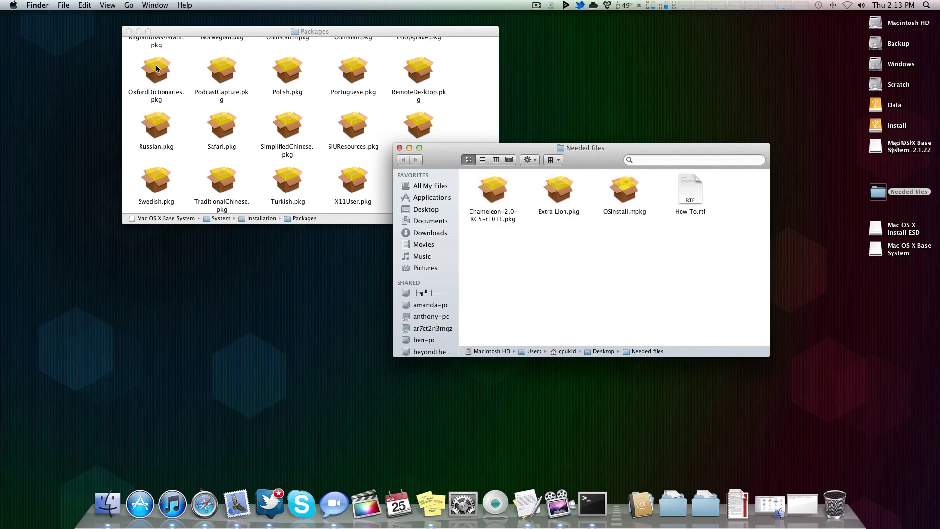
pyautogui.moveTo(573, 159); pyautogui.dragTo(534, 115)
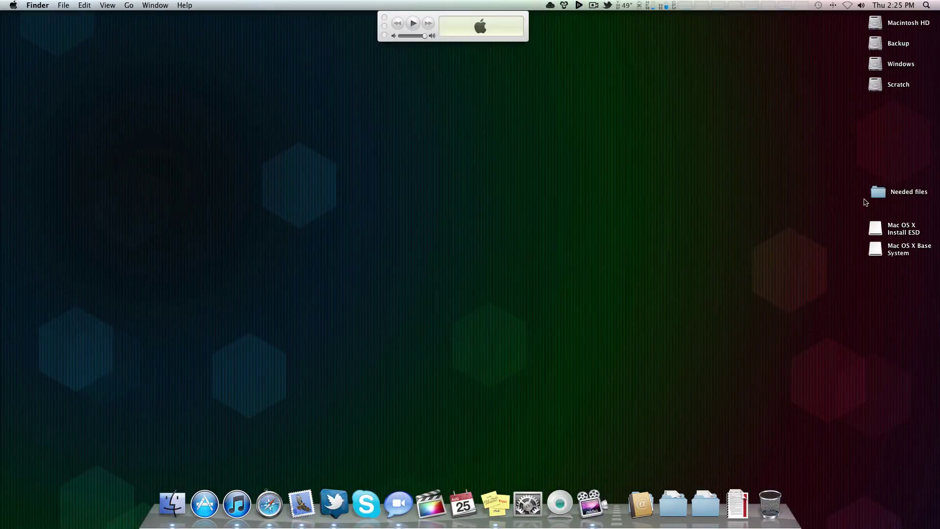
# Step: Open the Needed files folder and launch the ShowHiddenFiles app
pyautogui.doubleClick(879, 192)
pyautogui.moveTo(491, 178); pyautogui.dragTo(477, 102)
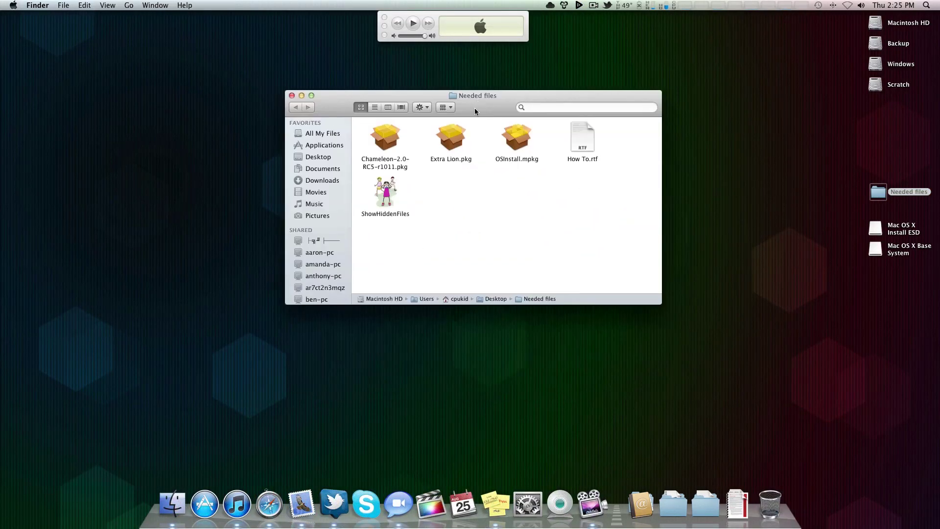
pyautogui.click(385, 191)
pyautogui.doubleClick(385, 190)
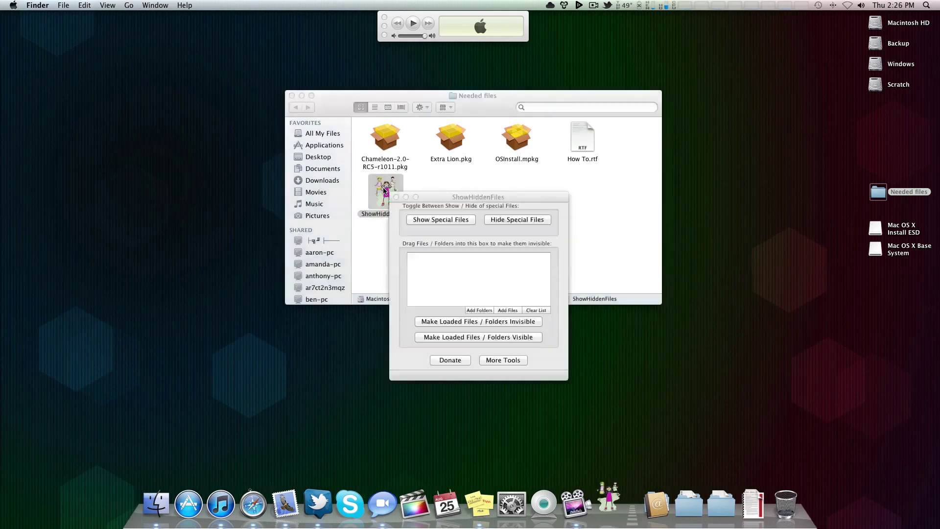
# Step: Turn on Show Special Files, then quit ShowHiddenFiles and close the Needed files window
pyautogui.moveTo(446, 202); pyautogui.dragTo(485, 131)
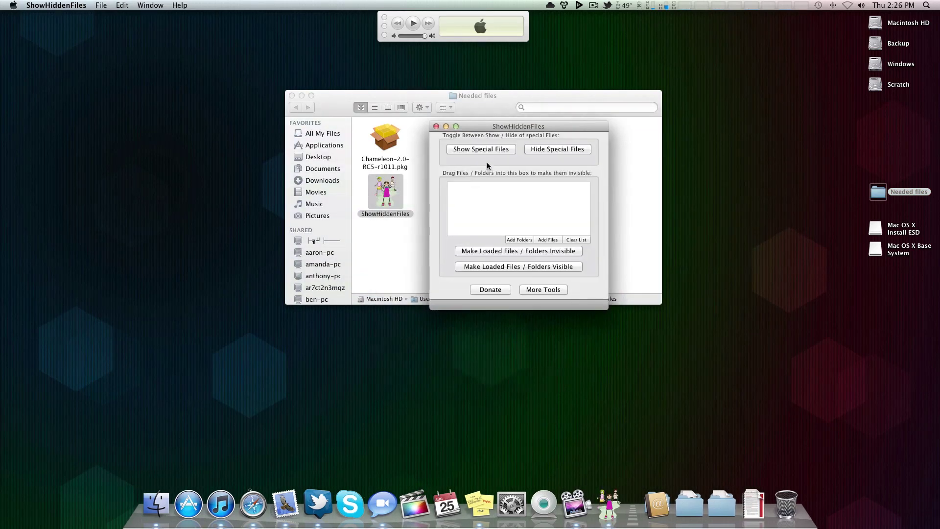
pyautogui.click(478, 150)
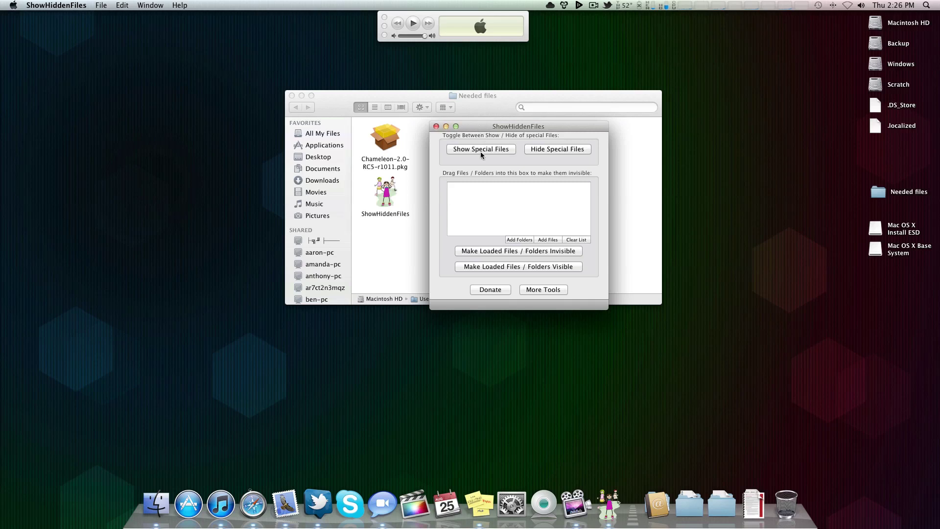
pyautogui.click(436, 126)
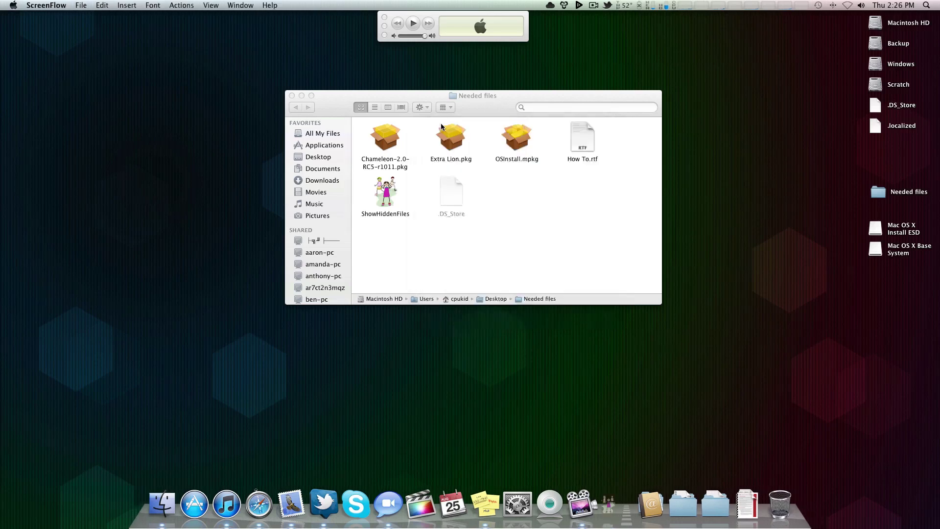
pyautogui.click(290, 95)
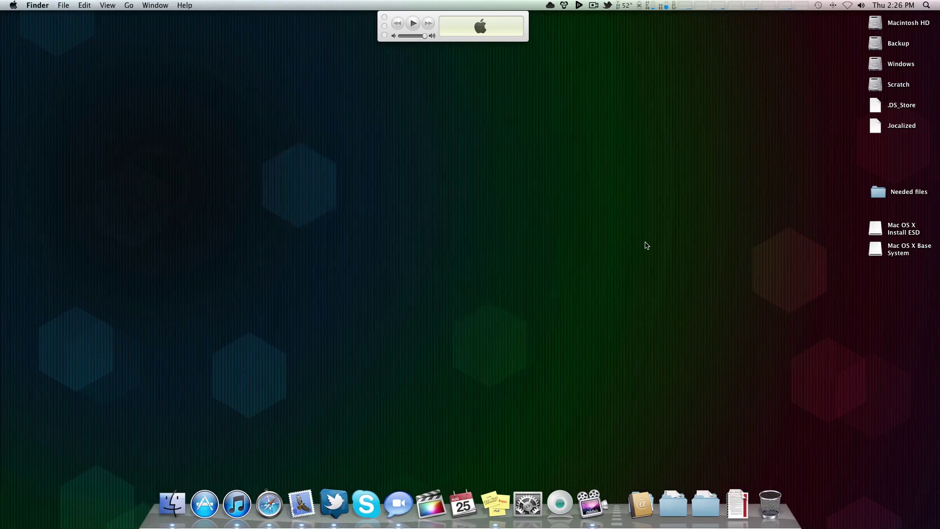
# Step: Open the Mac OS X Install ESD volume and position its window
pyautogui.doubleClick(875, 232)
pyautogui.moveTo(200, 17); pyautogui.dragTo(406, 115)
pyautogui.scroll(-10, 268, 213)
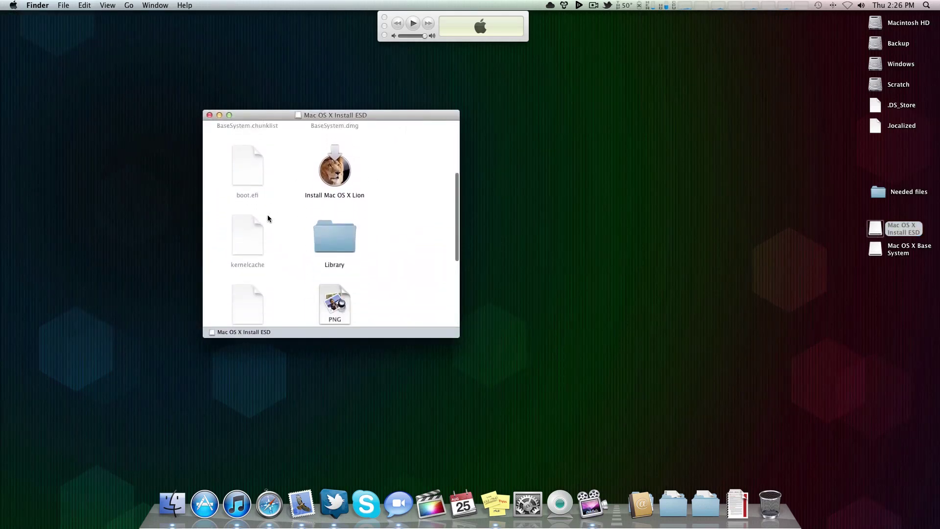
pyautogui.scroll(10, 294, 203)
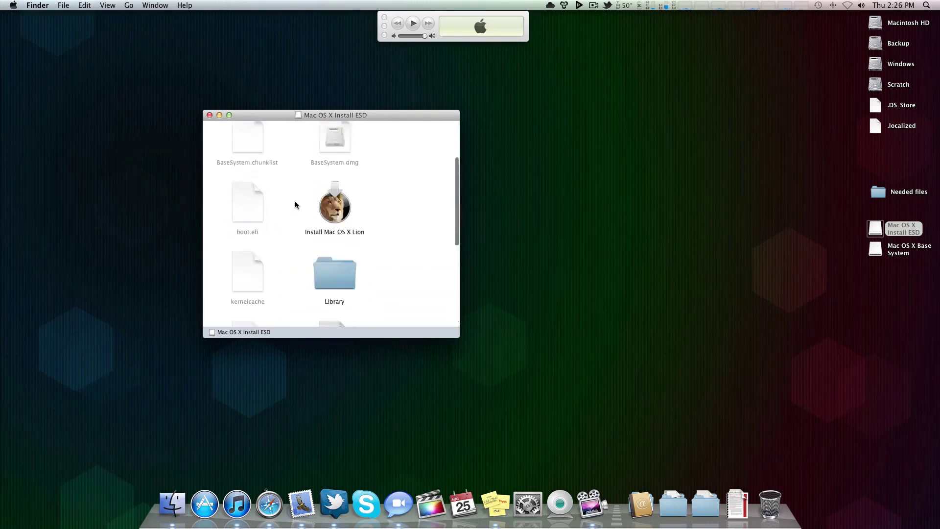
pyautogui.moveTo(442, 113); pyautogui.dragTo(450, 99)
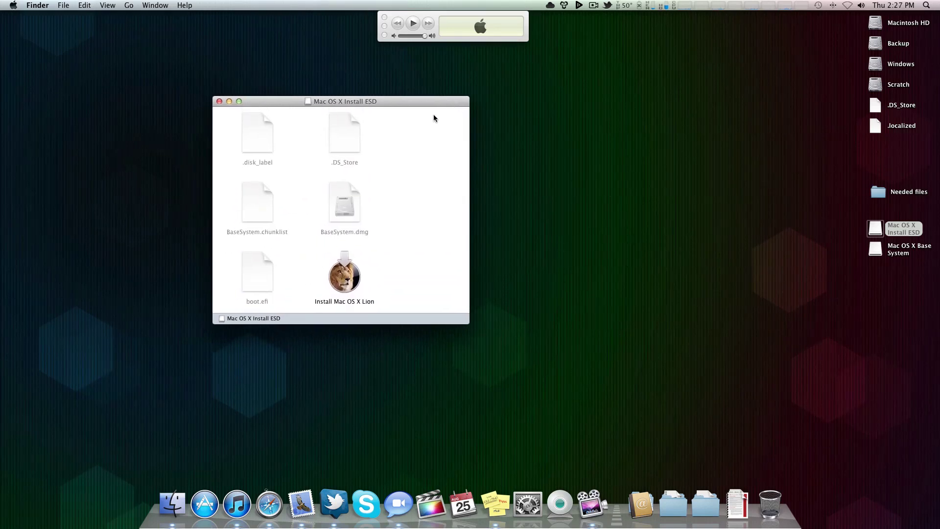
pyautogui.moveTo(289, 103); pyautogui.dragTo(336, 92)
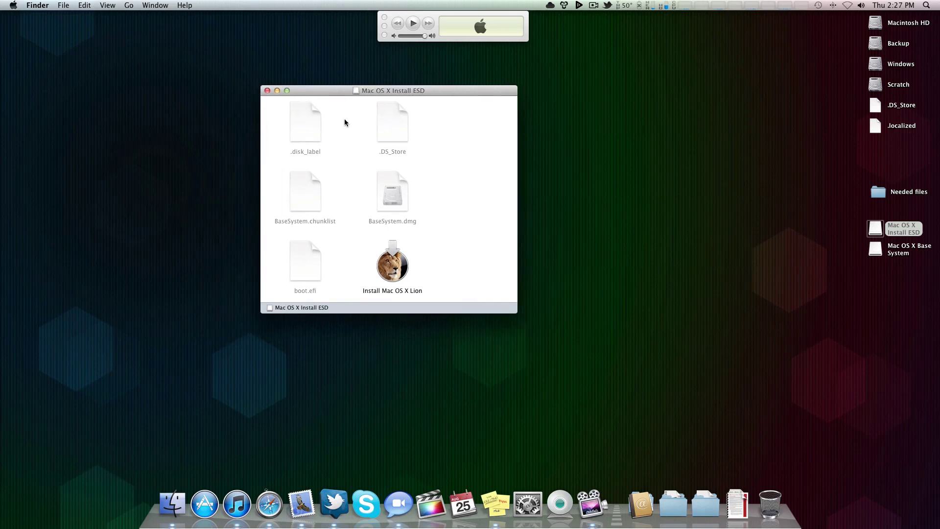
# Step: Copy boot.efi, kernelcache, mach_kernel and MacOSX_Media_Background.png from Install ESD
pyautogui.click(307, 128)
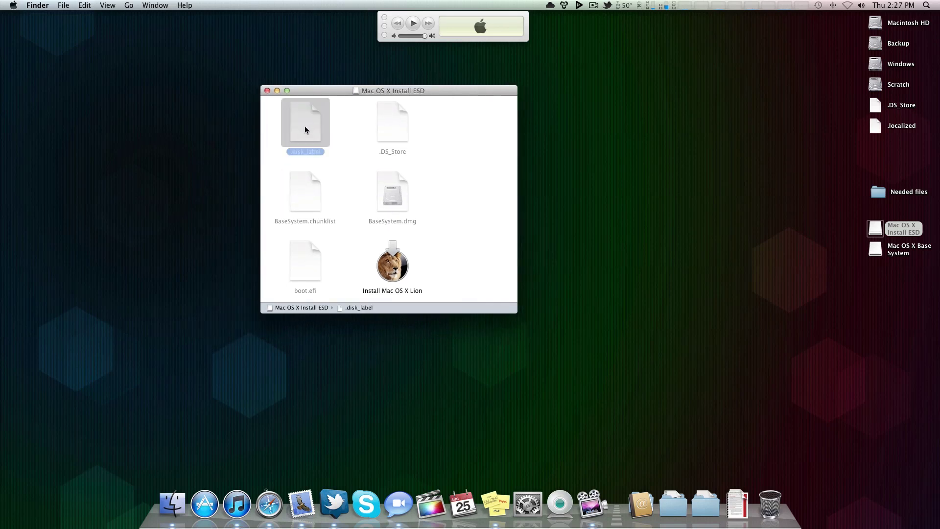
pyautogui.scroll(-5, 295, 157)
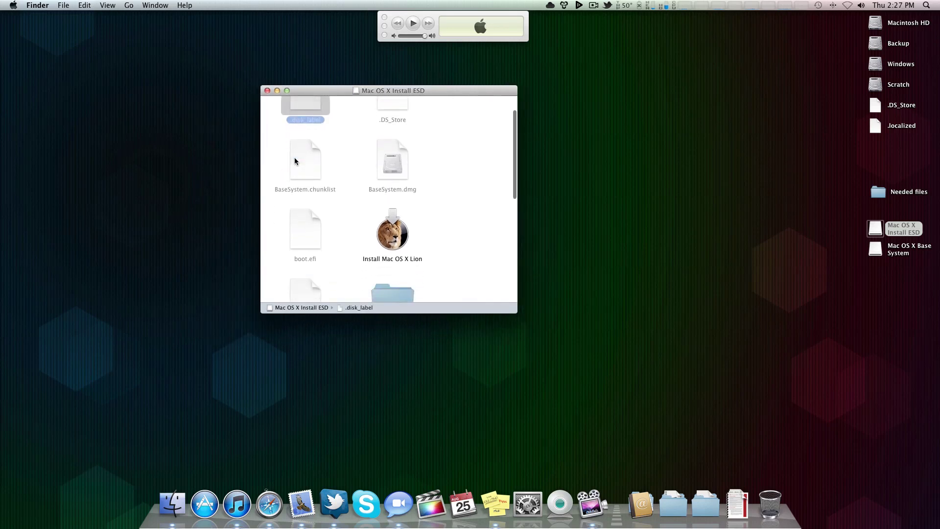
pyautogui.click(307, 178)
pyautogui.scroll(-4, 309, 178)
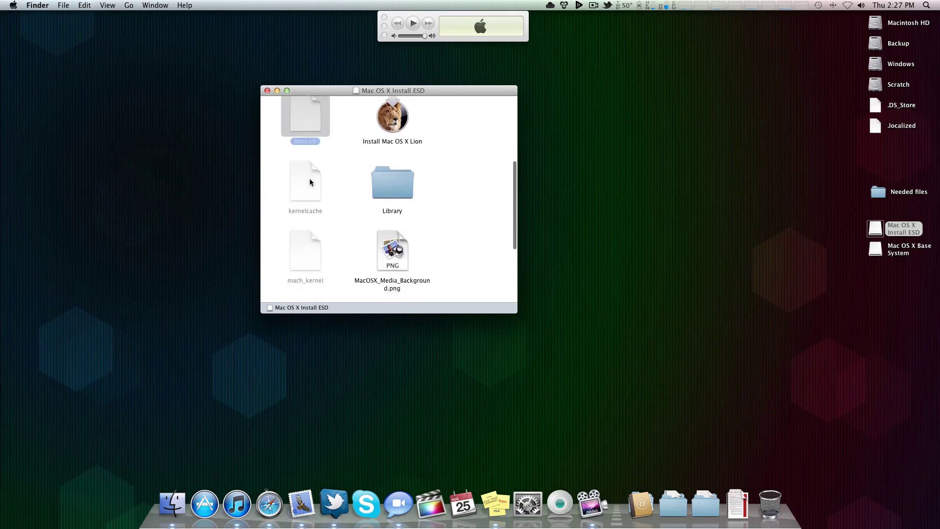
pyautogui.keyDown('shift'); pyautogui.click(309, 182); pyautogui.keyUp('shift')
pyautogui.scroll(-3, 309, 182)
pyautogui.keyDown('shift'); pyautogui.click(309, 190); pyautogui.keyUp('shift')
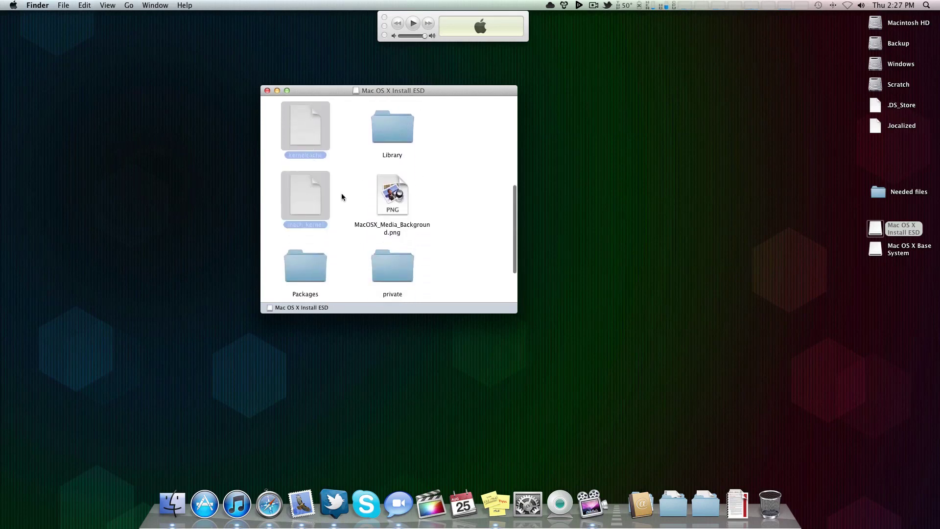
pyautogui.keyDown('shift'); pyautogui.click(394, 195); pyautogui.keyUp('shift')
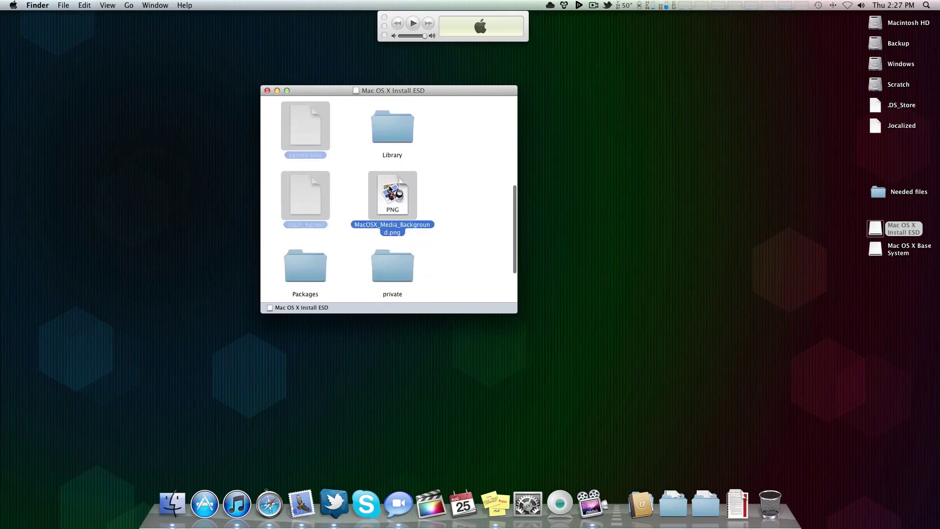
pyautogui.press('super+c')
# Step: Paste the four boot files into Mac OS X Base System and close the Install ESD window
pyautogui.doubleClick(875, 250)
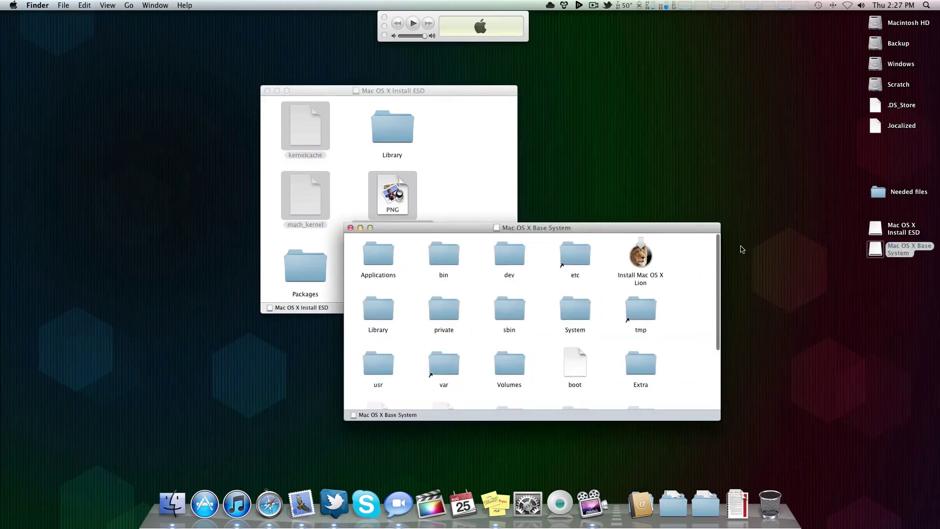
pyautogui.press('super+v')
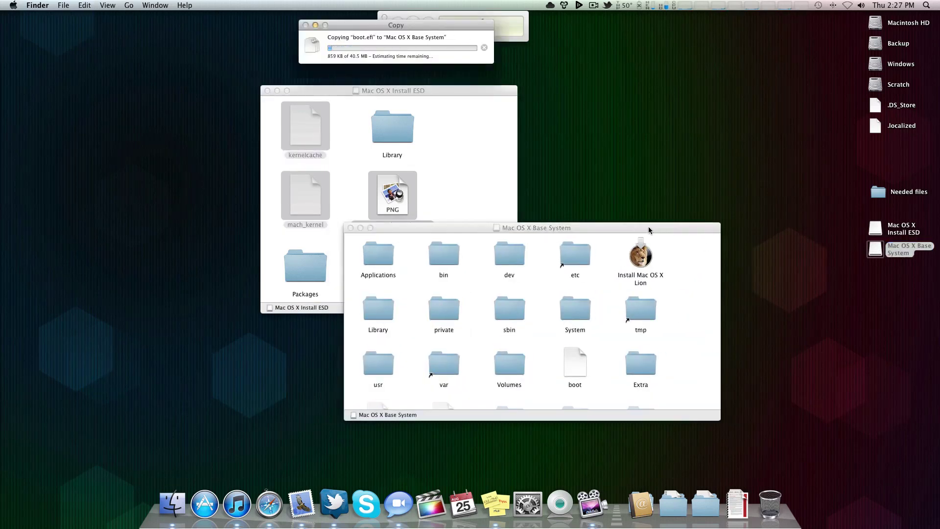
pyautogui.moveTo(648, 229); pyautogui.dragTo(653, 89)
pyautogui.click(268, 91)
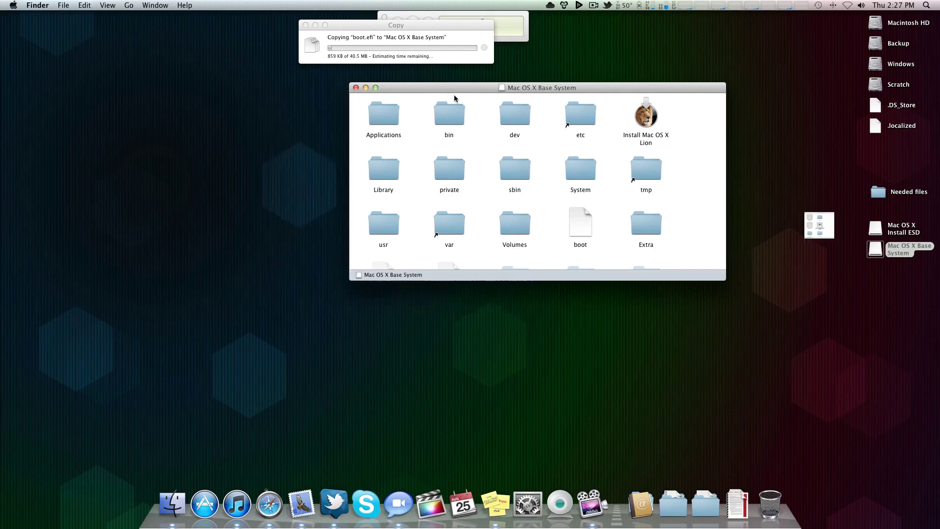
pyautogui.moveTo(466, 90); pyautogui.dragTo(176, 102)
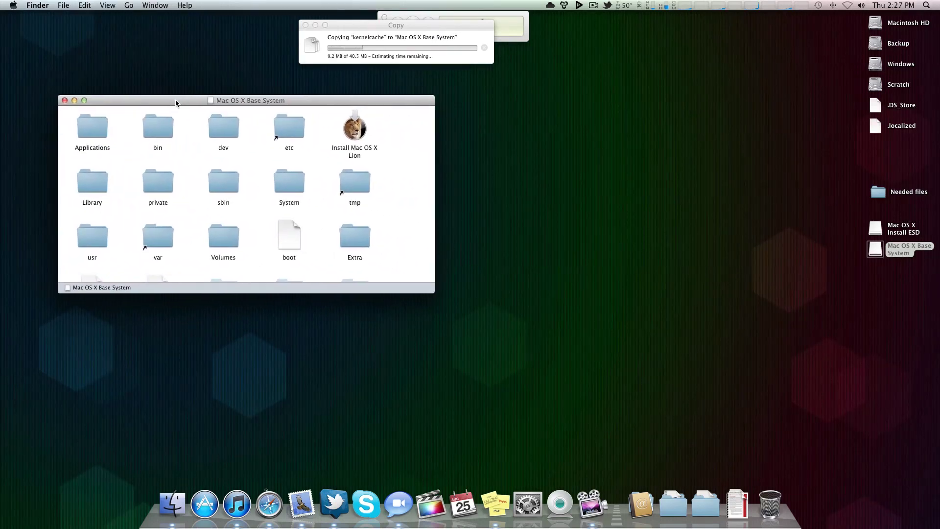
pyautogui.moveTo(435, 28); pyautogui.dragTo(266, 43)
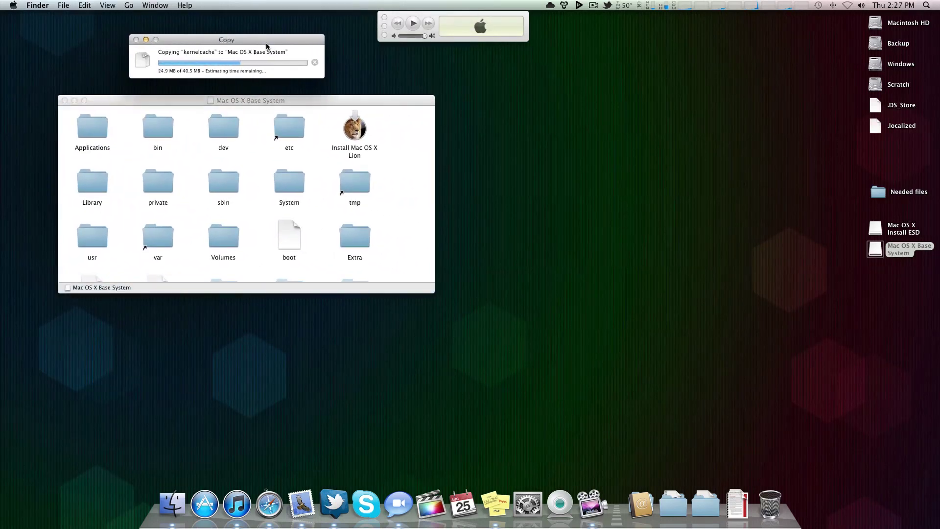
pyautogui.moveTo(251, 102); pyautogui.dragTo(260, 110)
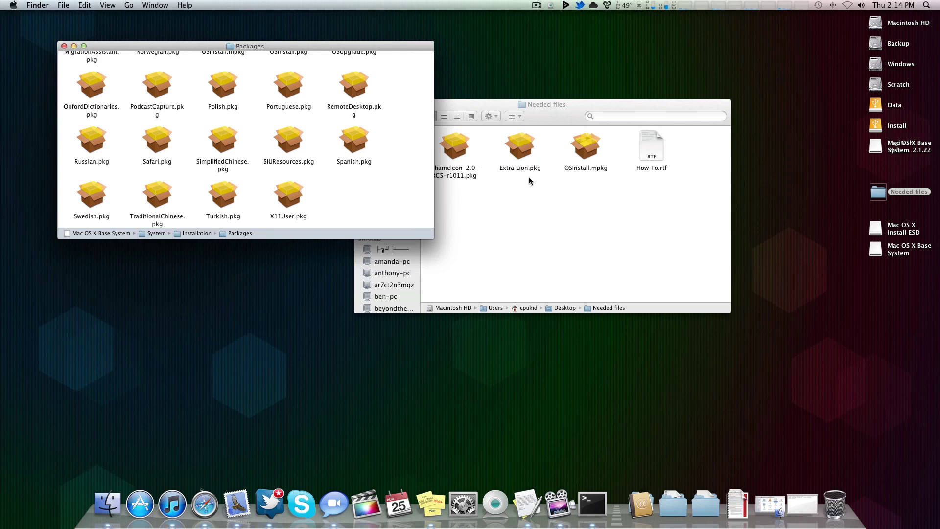
pyautogui.moveTo(546, 117); pyautogui.dragTo(586, 129)
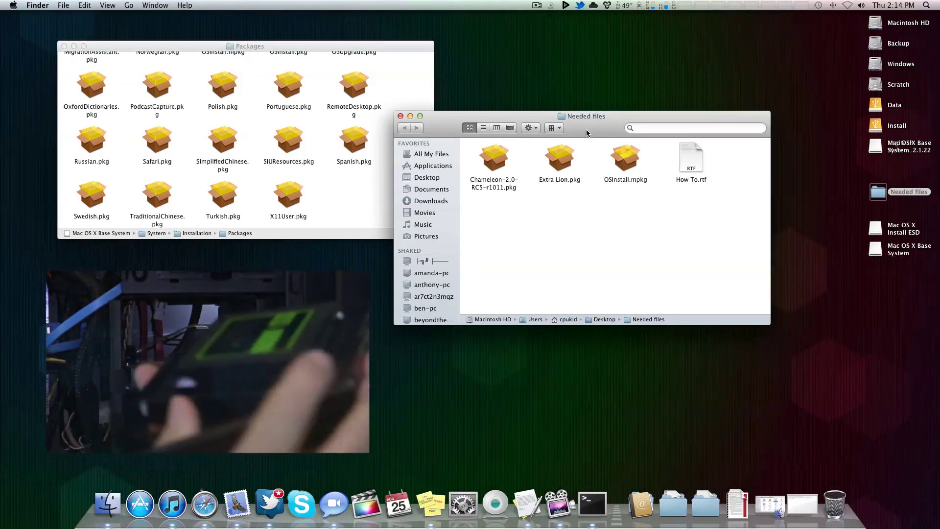
pyautogui.moveTo(586, 129); pyautogui.dragTo(585, 92)
pyautogui.moveTo(336, 52); pyautogui.dragTo(563, 158)
pyautogui.moveTo(593, 92); pyautogui.dragTo(474, 87)
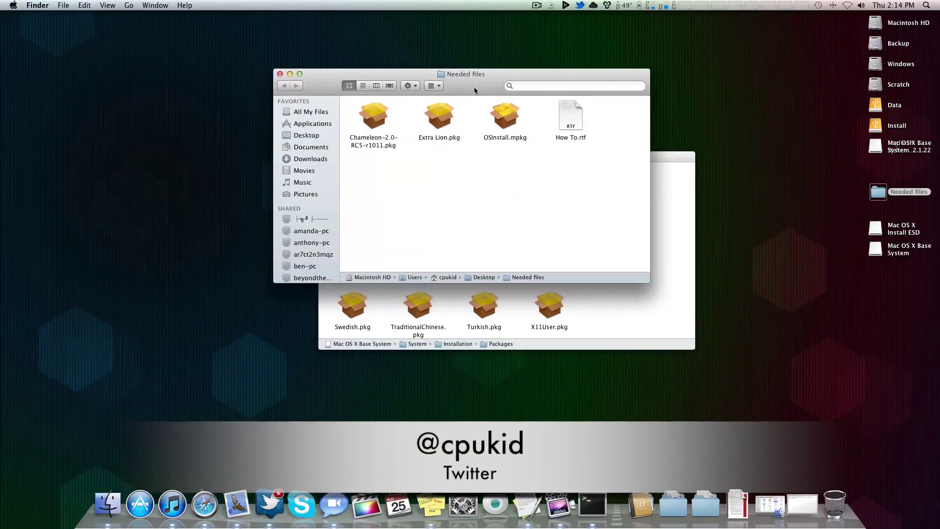
pyautogui.click(374, 117)
pyautogui.click(415, 177)
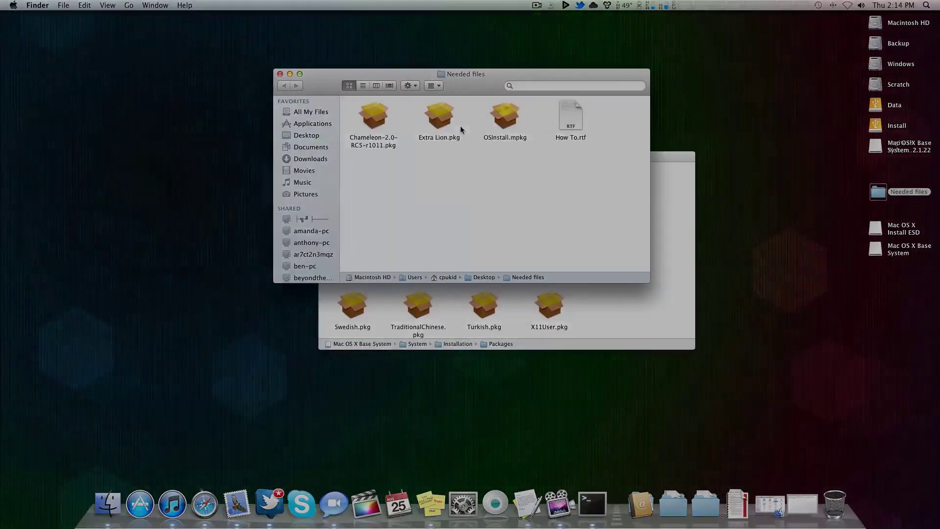